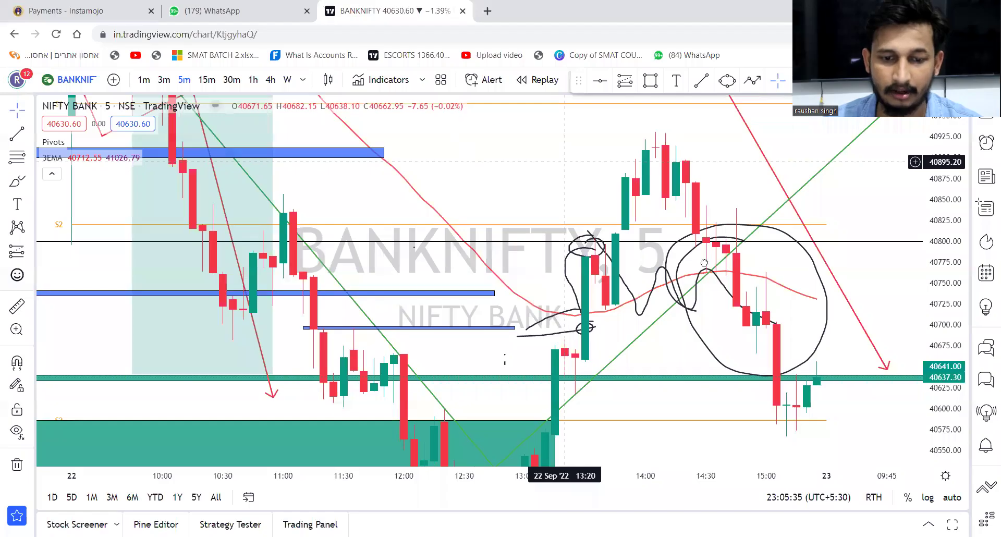
Examine the Bank Nifty 5-minute price action and marked zones from 20 to 22 September.
drag(705, 263, 852, 378)
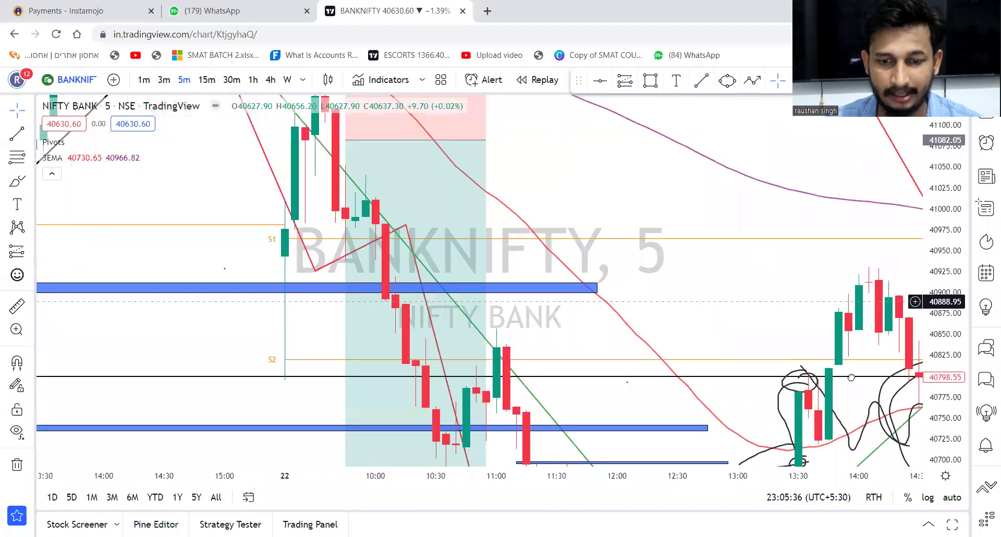
drag(960, 244, 957, 329)
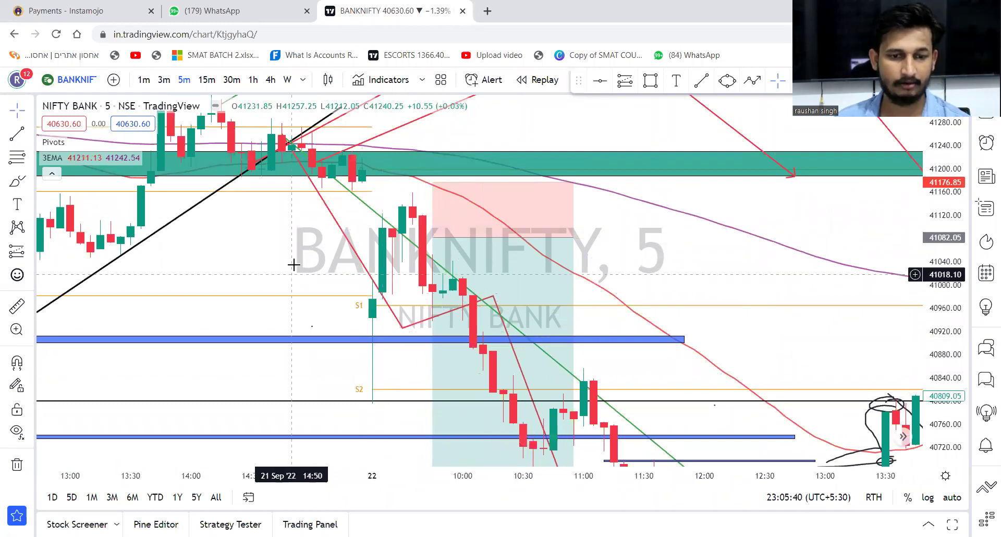
drag(293, 262, 398, 393)
scroll(398, 394, left, 5)
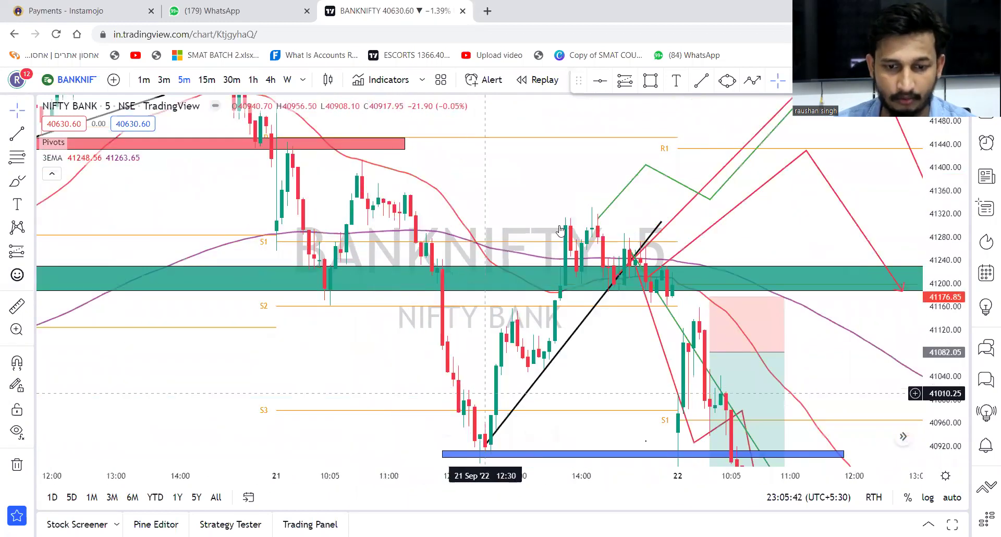
drag(956, 333, 956, 398)
scroll(460, 228, down, 3)
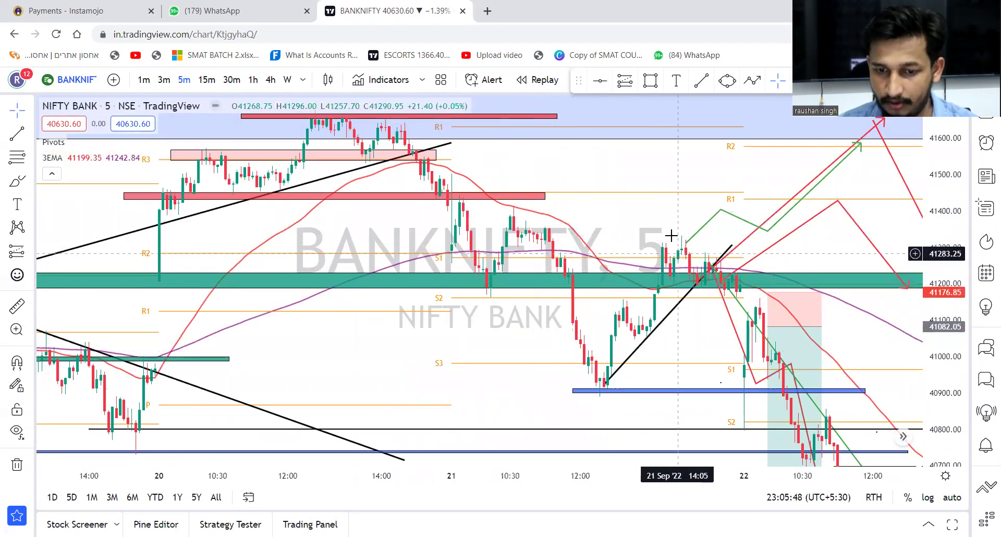
drag(700, 352, 646, 266)
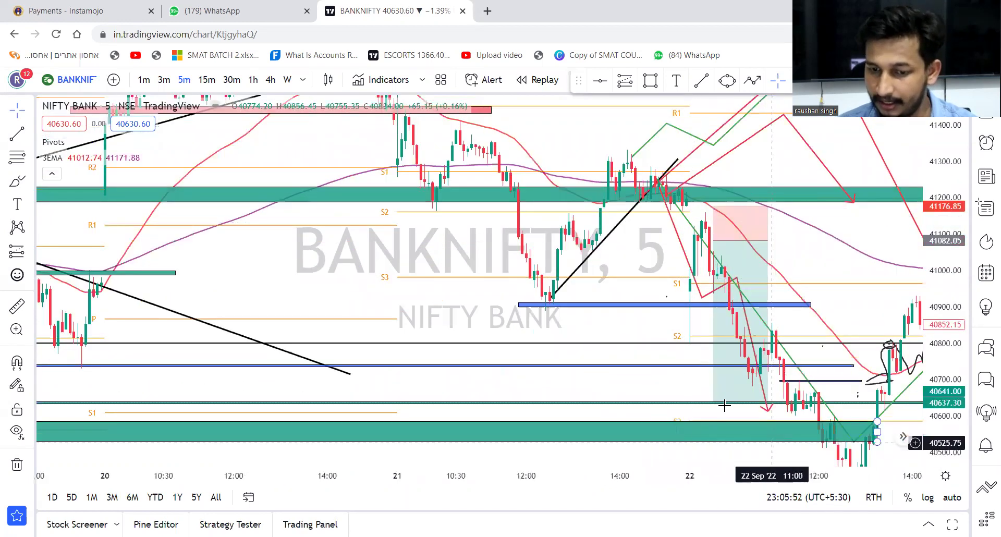
drag(782, 319, 693, 233)
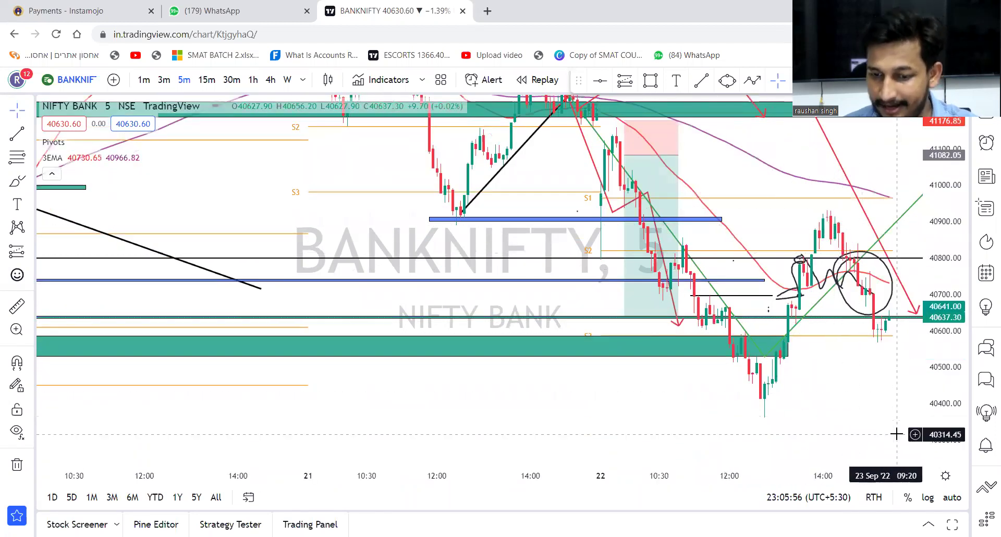
drag(863, 454, 829, 485)
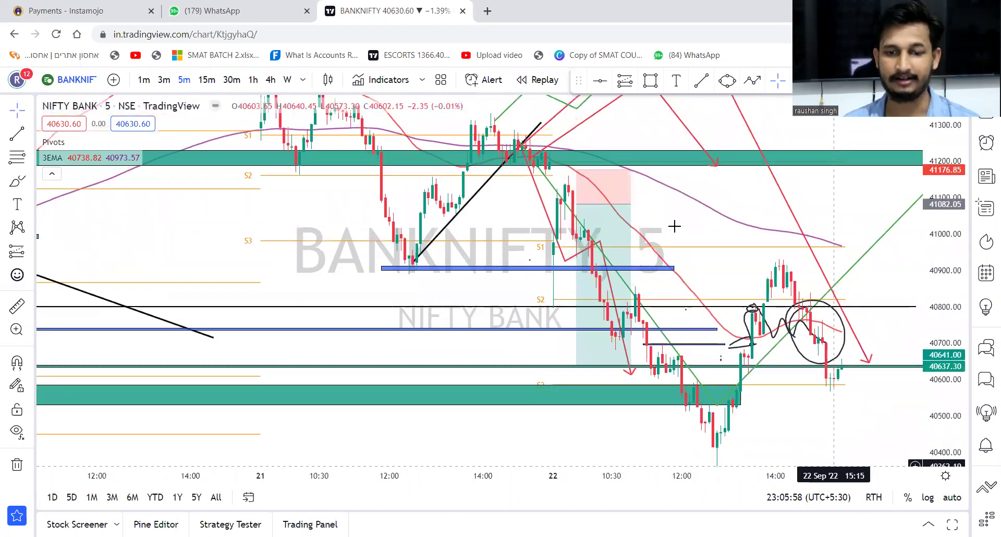
Delete the short position drawing over the 22 September morning decline.
drag(696, 277, 720, 305)
drag(596, 244, 608, 267)
click(634, 261)
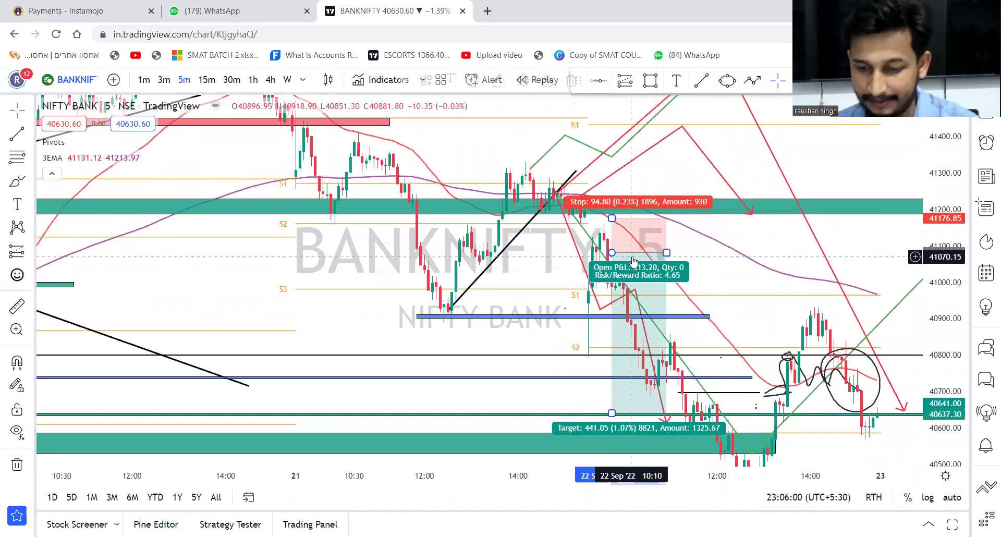
key(Delete)
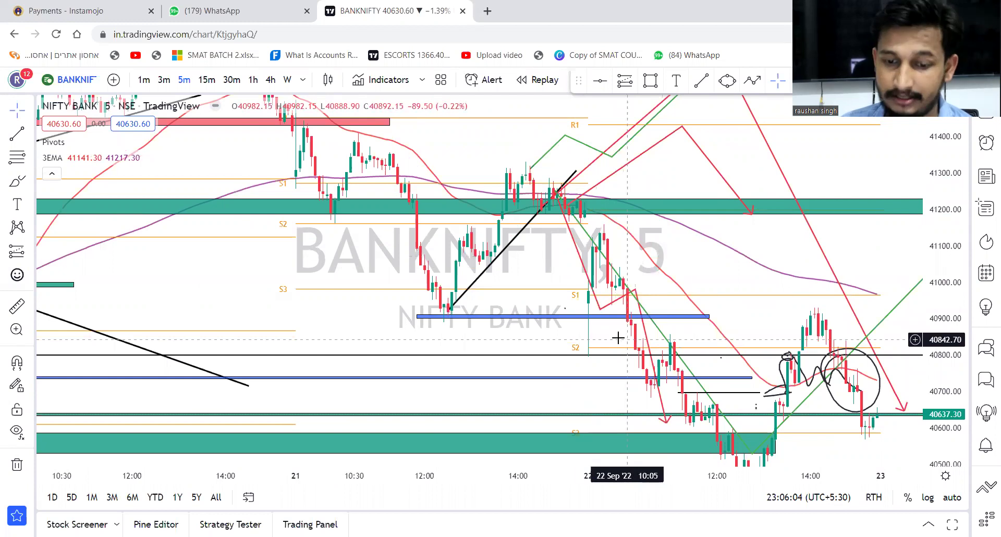
Measure the price range upward from about 40,667 to 40,936 at 13:10 on 22 September, and clear the measurement.
drag(598, 335, 478, 293)
drag(707, 426, 722, 384)
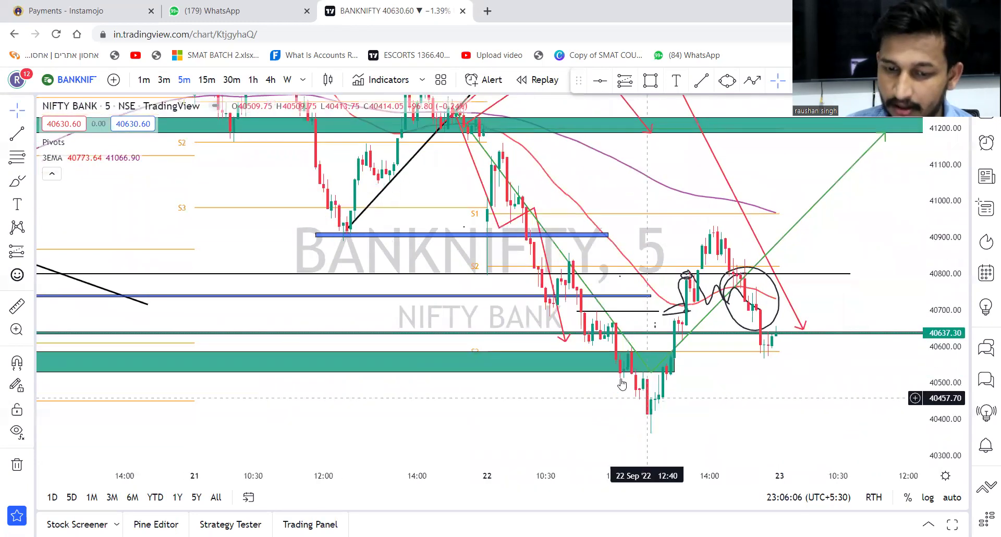
scroll(628, 381, up, 3)
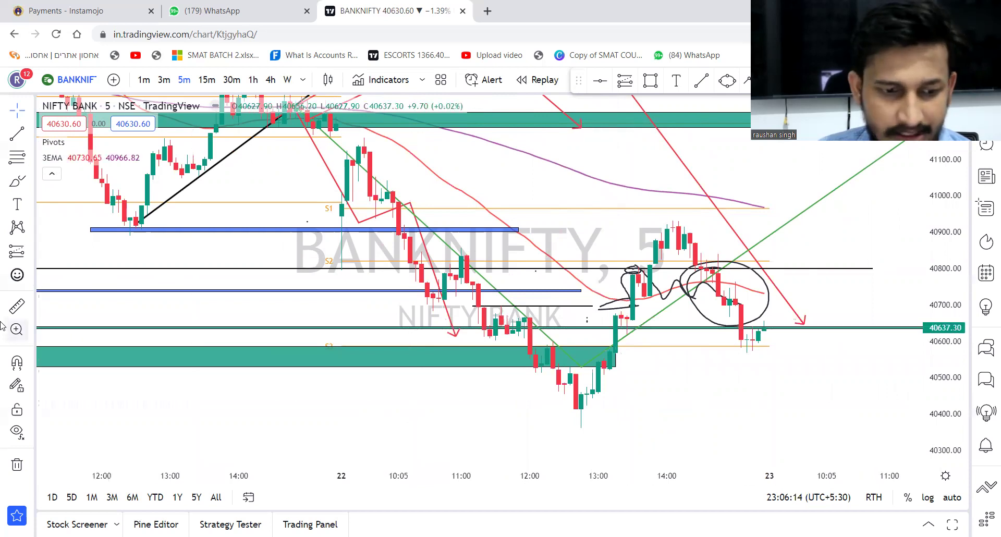
click(21, 307)
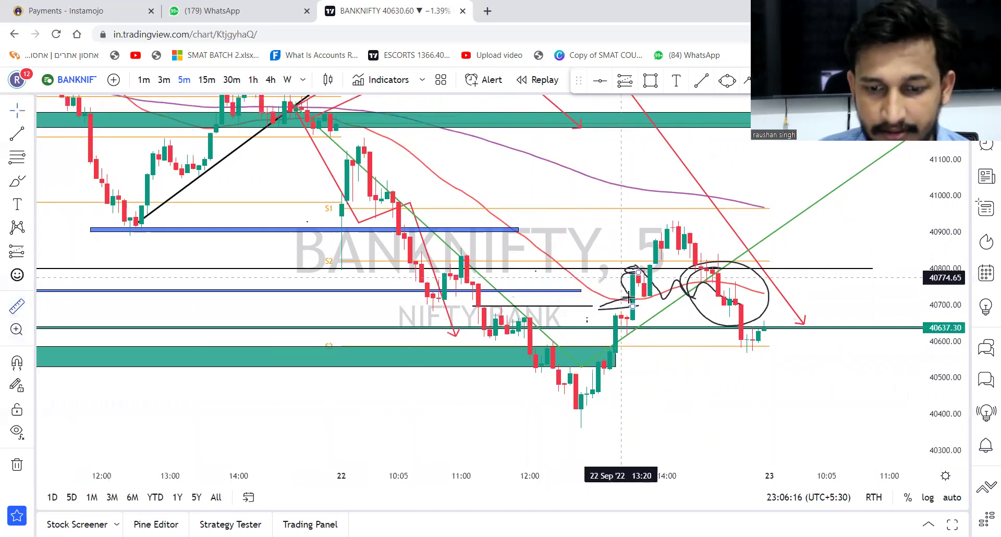
click(610, 317)
click(610, 219)
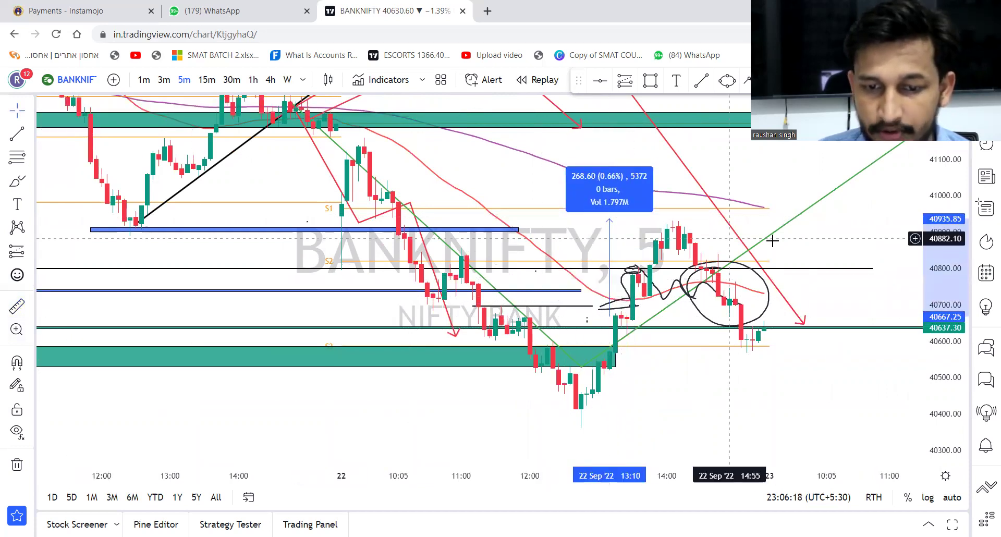
click(787, 231)
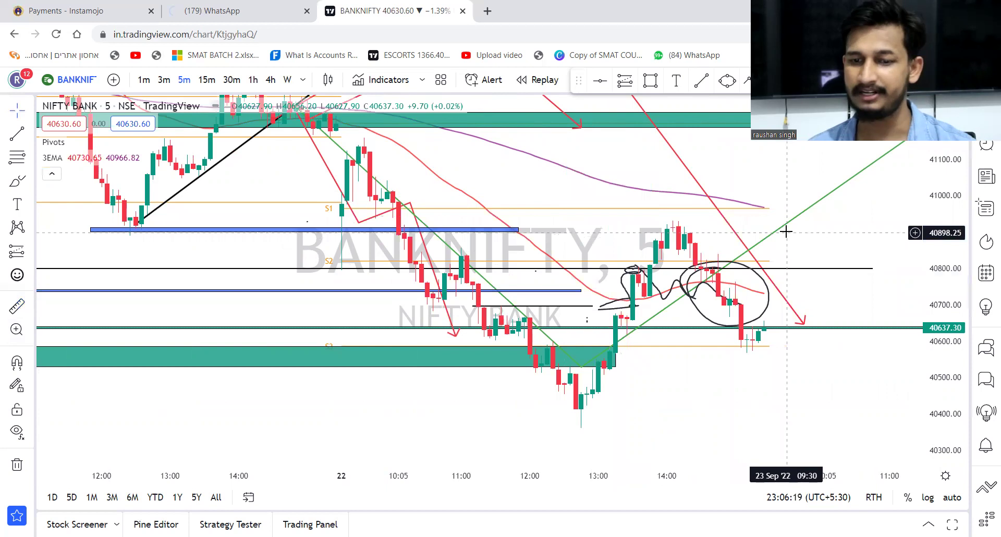
Delete the green projection path and all freehand circles, waves and strokes around the 22 September afternoon candles.
click(721, 275)
click(720, 271)
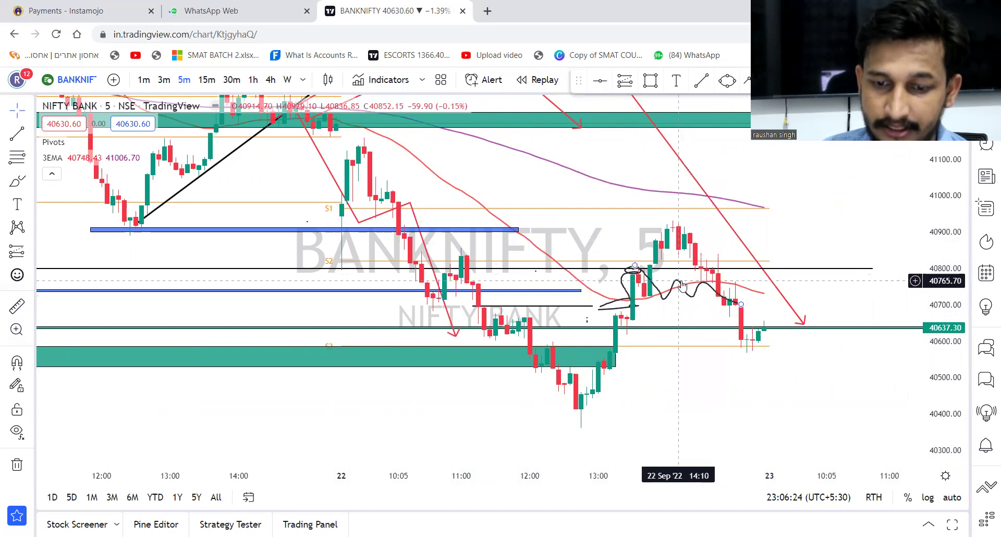
key(Delete)
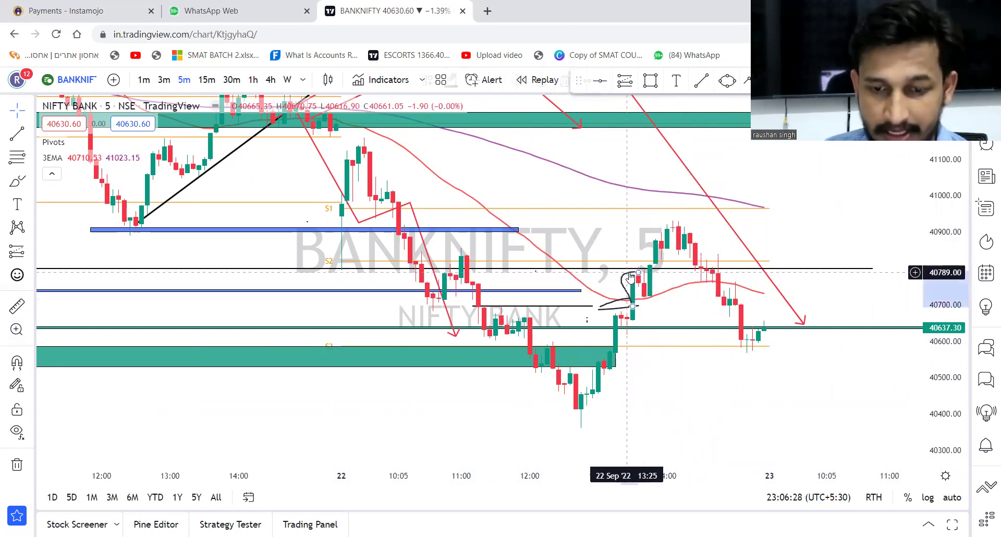
key(Delete)
click(632, 304)
key(Delete)
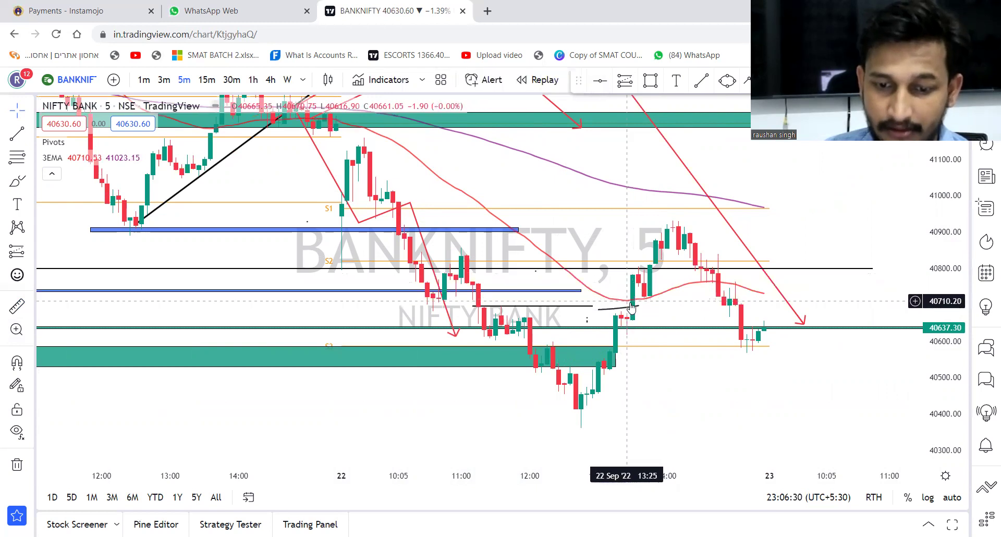
click(638, 307)
key(Delete)
Delete the two red projection paths and the green one that rise above the 41,200 zone.
drag(652, 320, 689, 464)
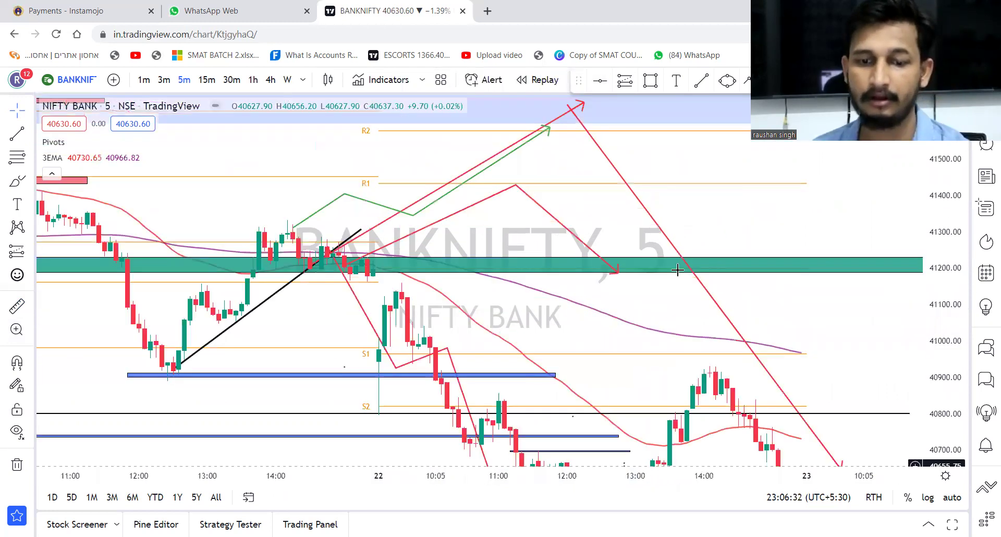
click(504, 154)
key(Delete)
click(516, 187)
key(Delete)
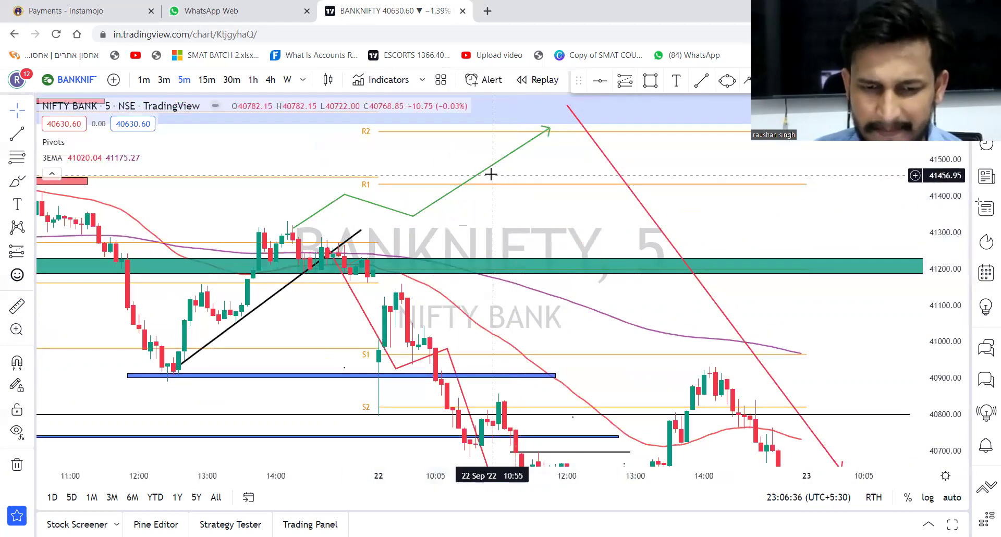
click(493, 168)
key(Delete)
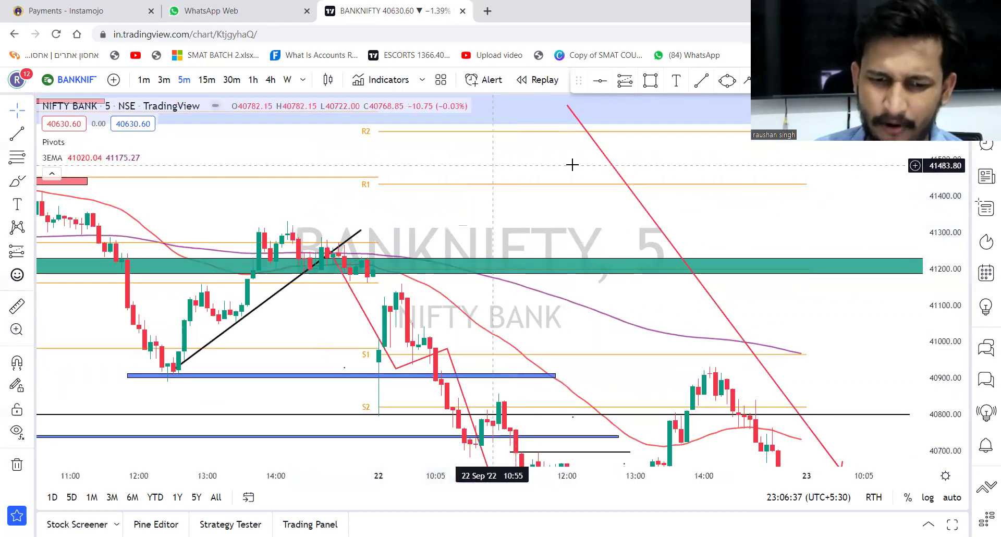
Delete the long red falling arrow and the red zigzag path over the 22 September decline.
click(610, 166)
key(Delete)
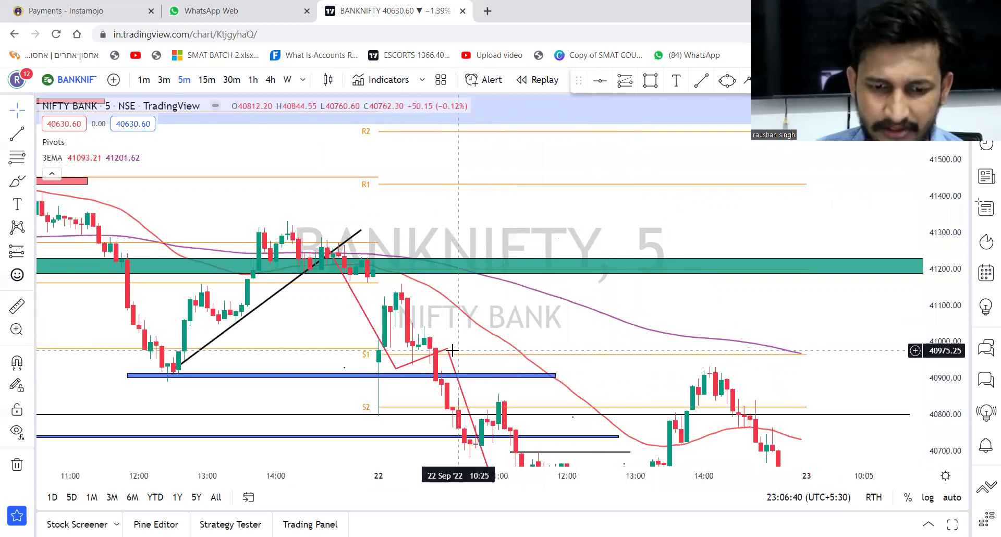
click(448, 349)
key(Delete)
Switch the chart to the 15-minute timeframe and enlarge the blue zone near 40,900 to cover the 22 September afternoon high.
click(207, 80)
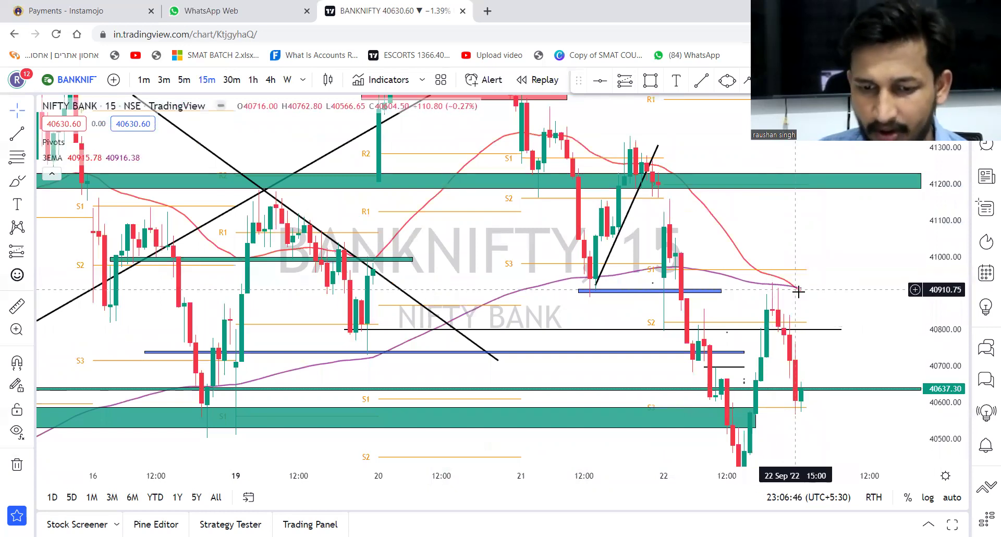
drag(957, 254, 892, 303)
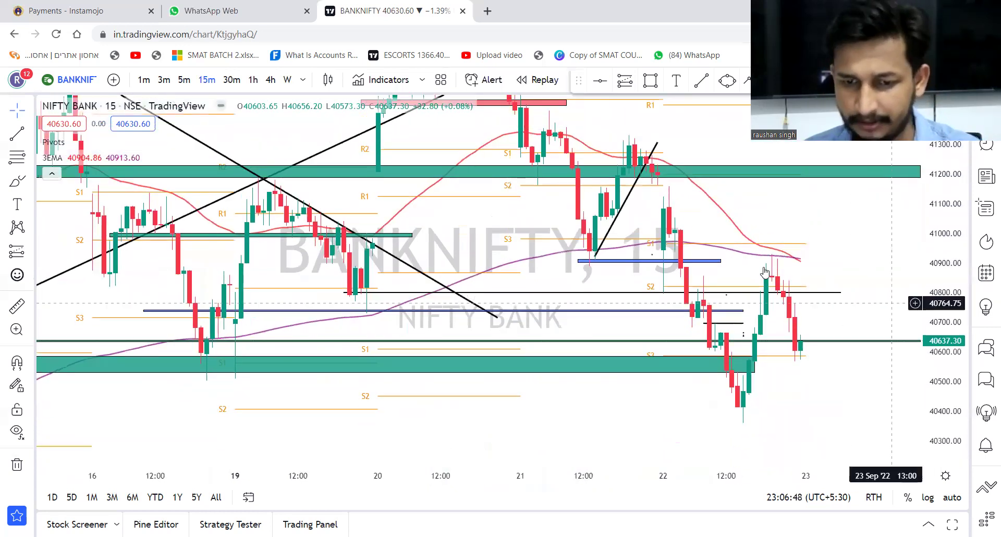
drag(720, 254, 819, 254)
click(858, 299)
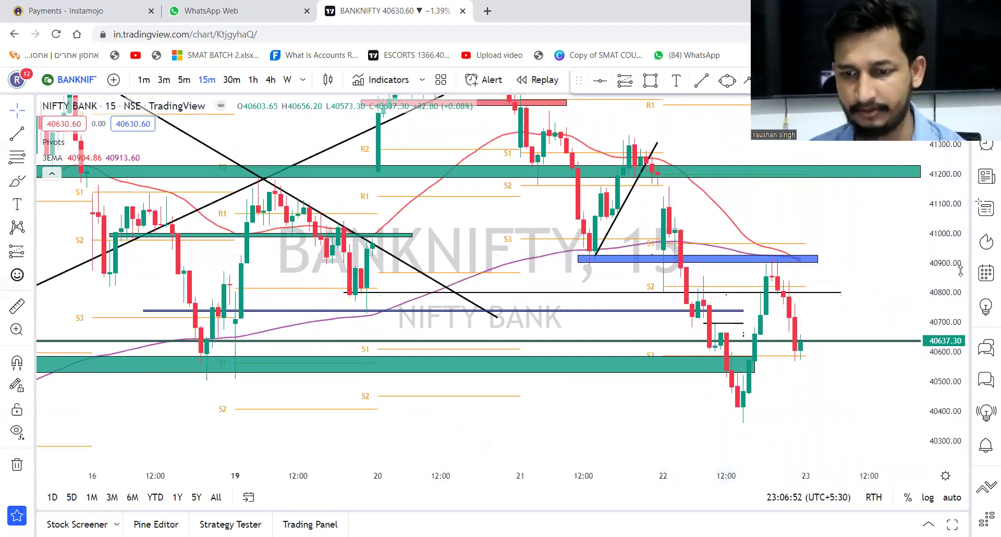
Draw a red path from about 40,840 up through the blue zone, dipping near 40,940, and ending at the green 41,200 zone.
drag(960, 269, 888, 307)
drag(838, 400, 667, 427)
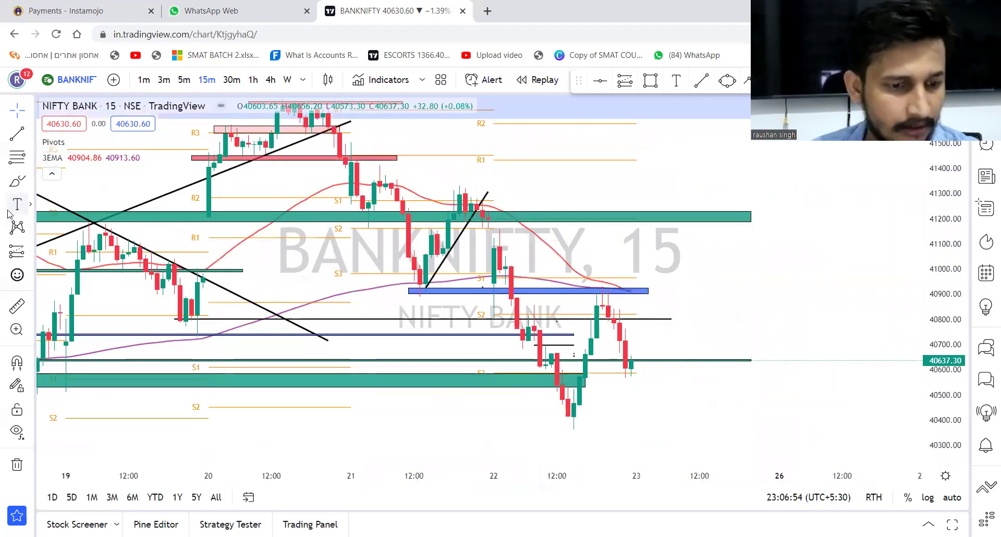
click(745, 81)
click(620, 308)
click(631, 275)
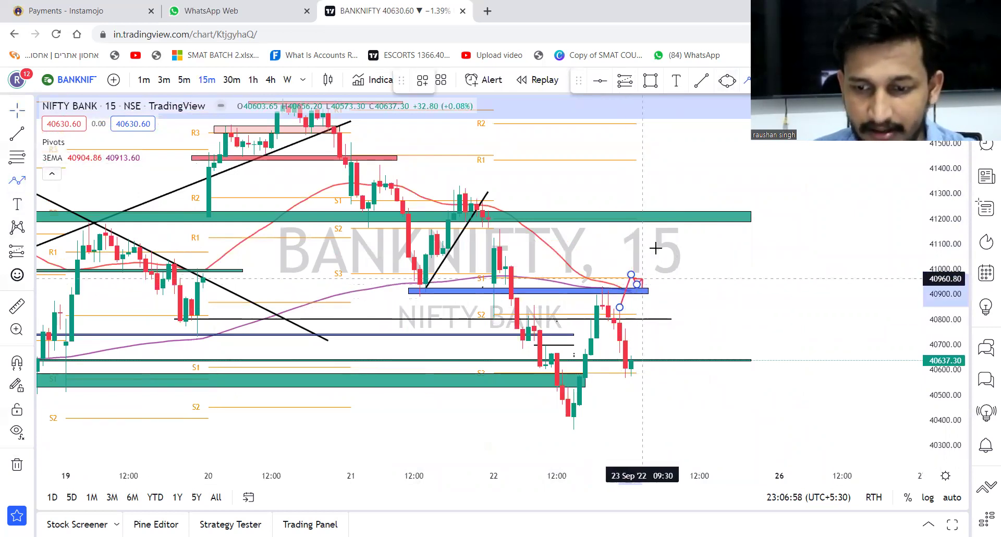
double_click(660, 219)
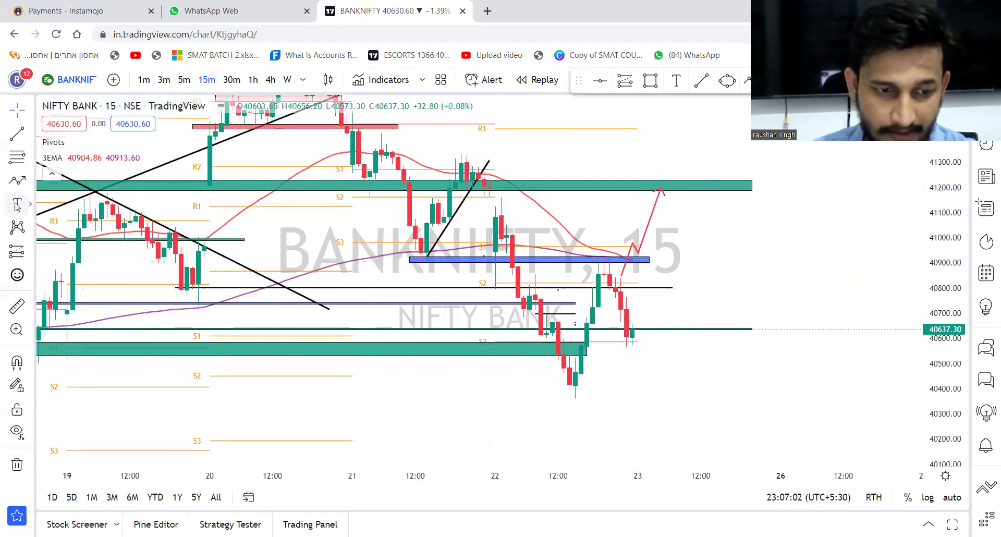
On the 5-minute chart, draw a red path from about 40,600 up to about 40,710 and down to about 40,390.
click(191, 84)
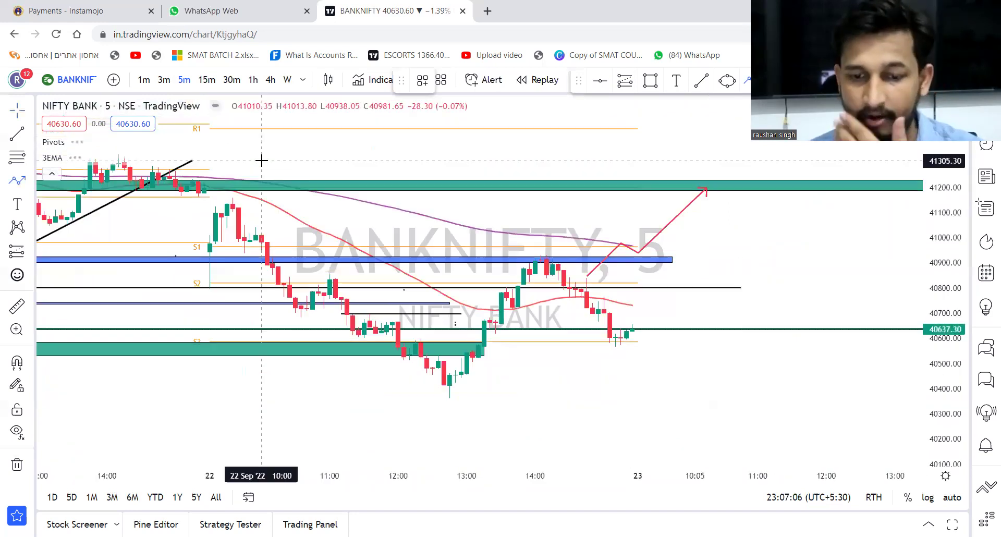
drag(934, 428, 917, 333)
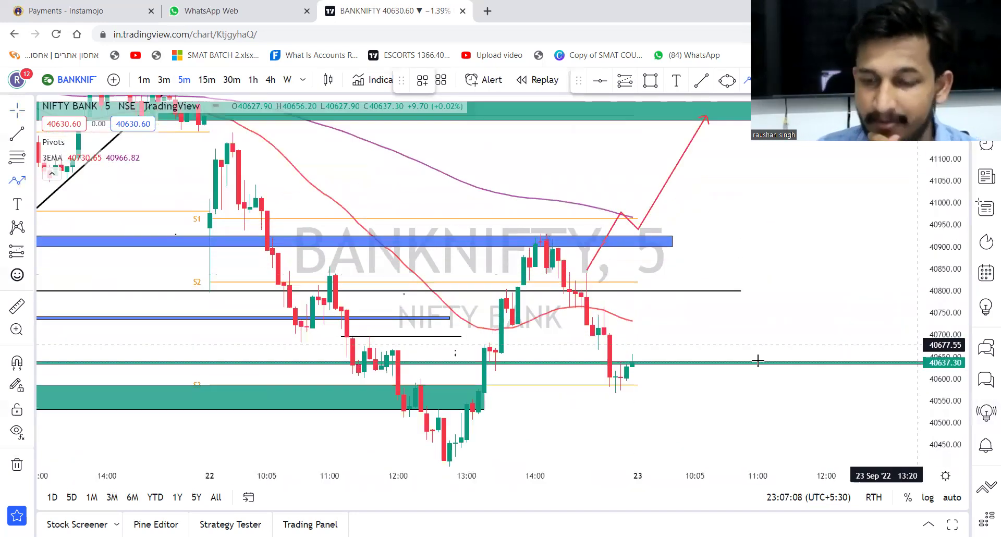
click(447, 436)
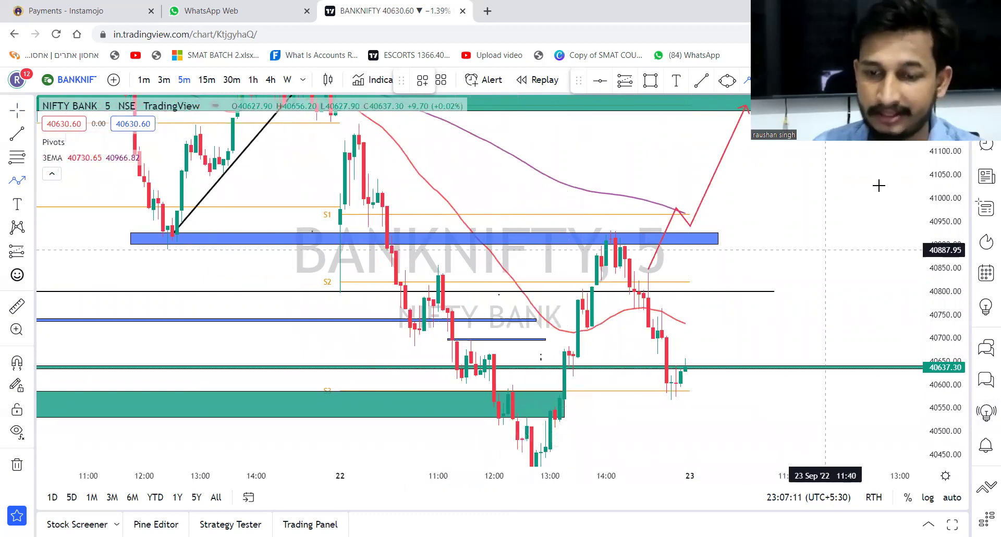
click(676, 386)
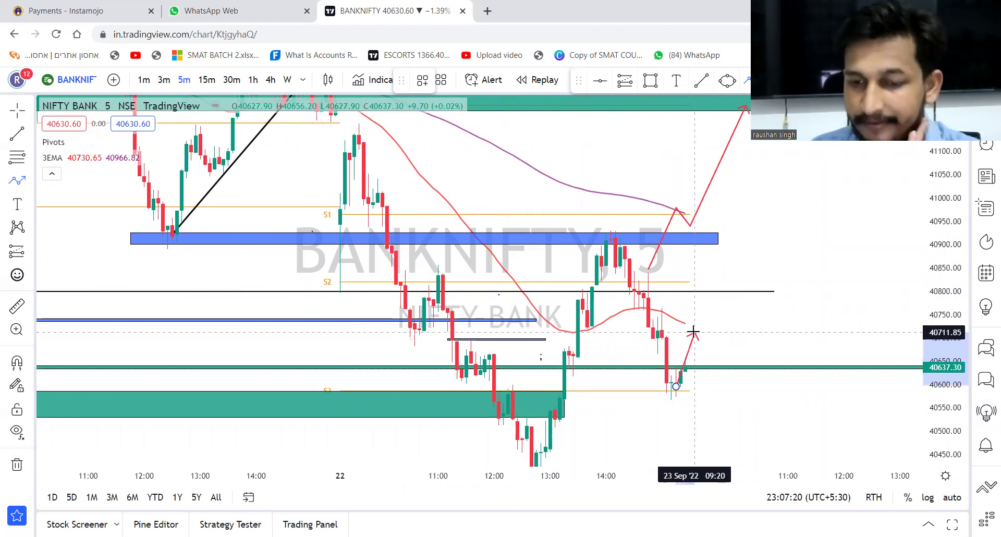
click(694, 333)
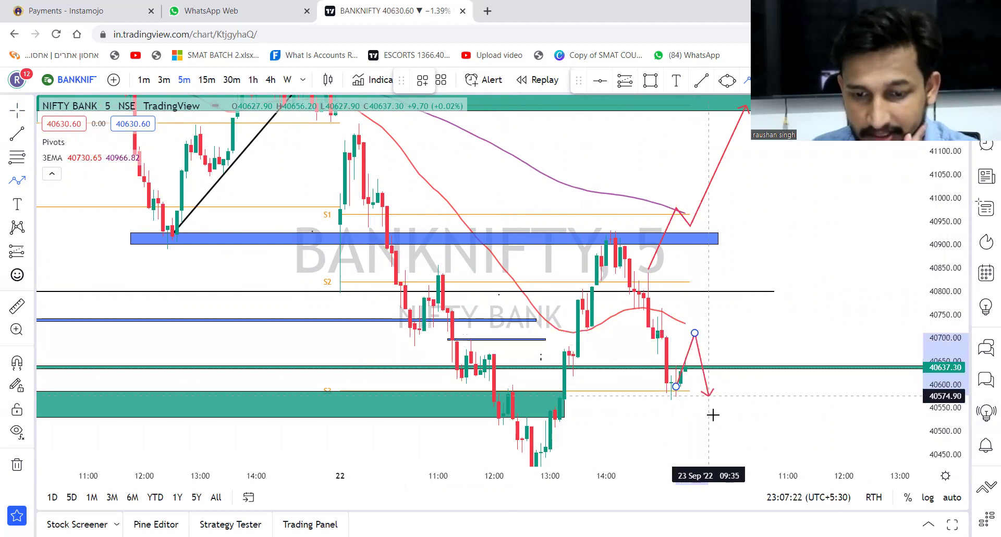
double_click(718, 441)
Examine the early-September price history around the green 40,550 zone and the red zone near 40,000.
mouse_move(715, 454)
mouse_down()
mouse_move(714, 355)
mouse_move(723, 392)
mouse_move(776, 290)
mouse_up()
scroll(775, 291, down, 10)
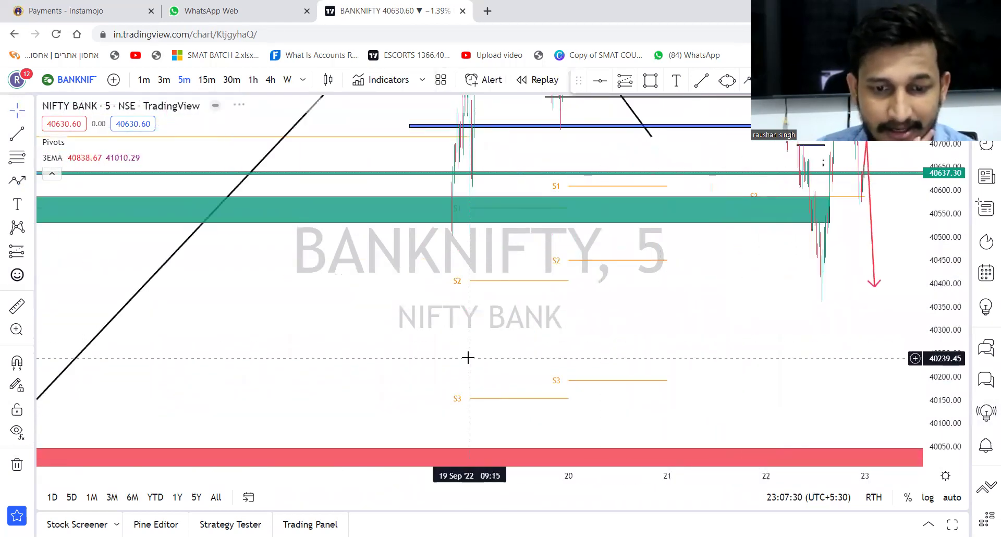
scroll(353, 357, down, 3)
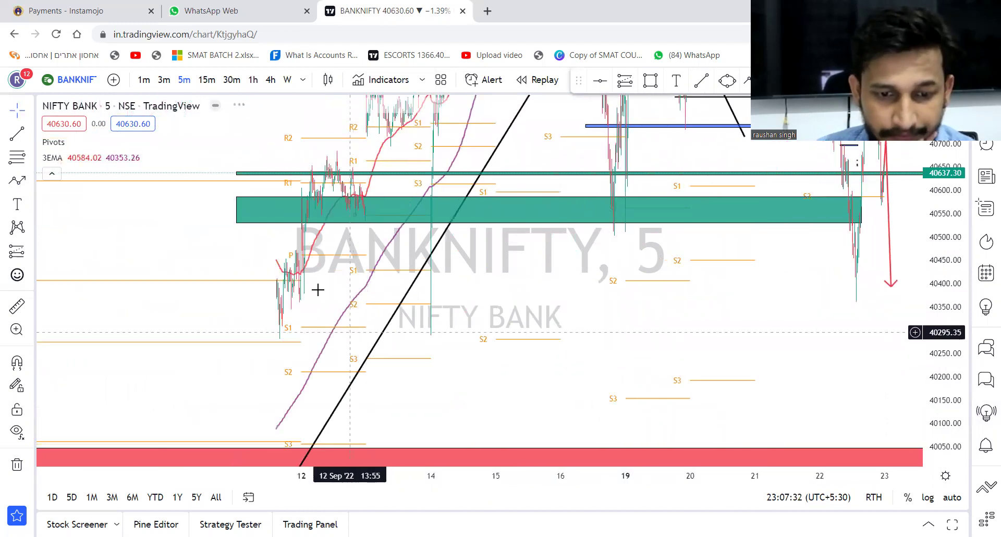
drag(426, 385, 578, 319)
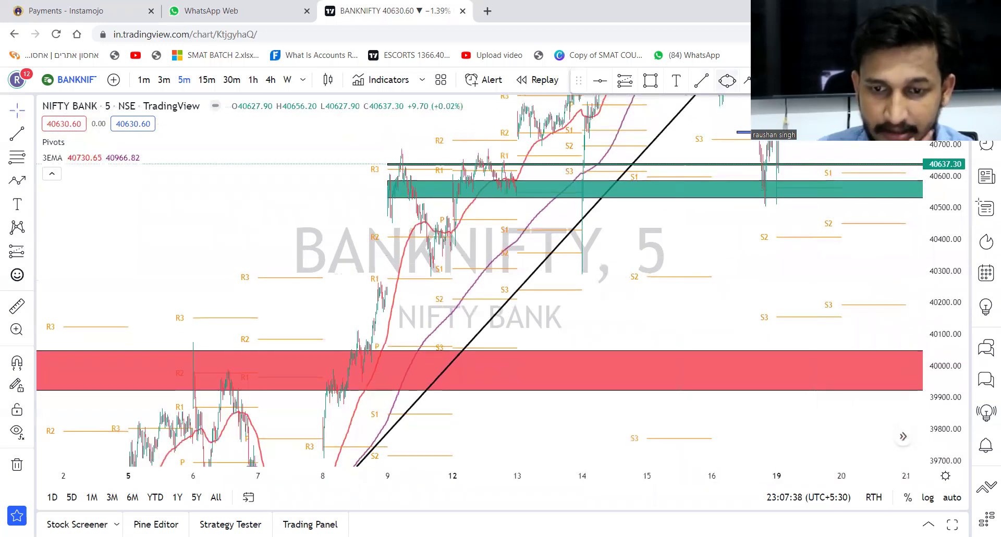
Draw a thin blue rectangle zone near 40,250 from 8 September 14:20 across to 26 September.
drag(574, 80, 410, 92)
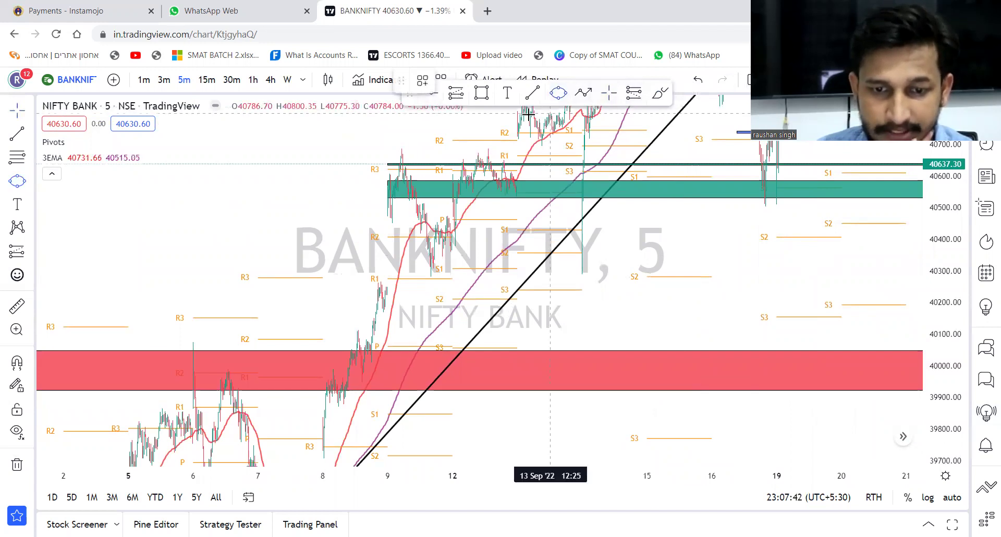
click(482, 93)
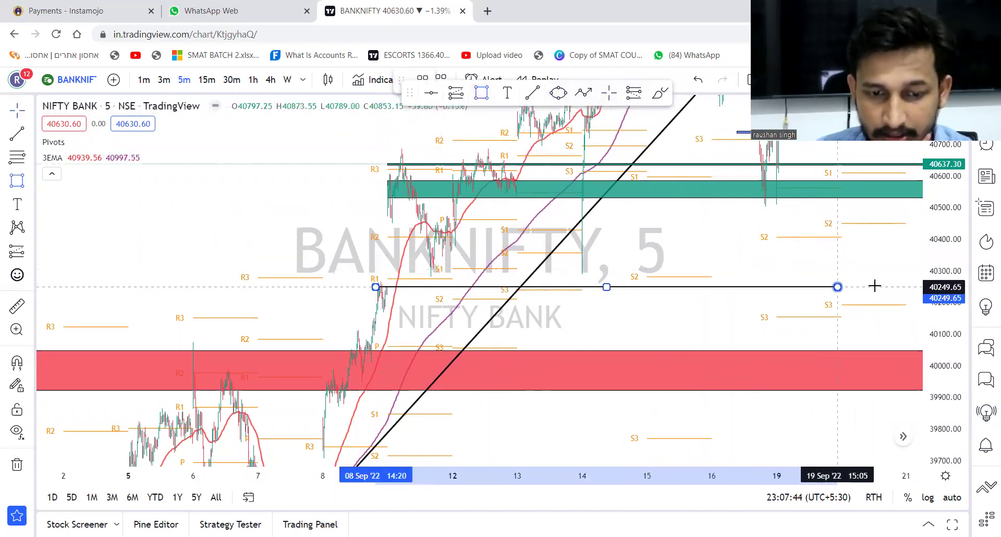
click(895, 284)
drag(850, 263, 694, 357)
click(597, 340)
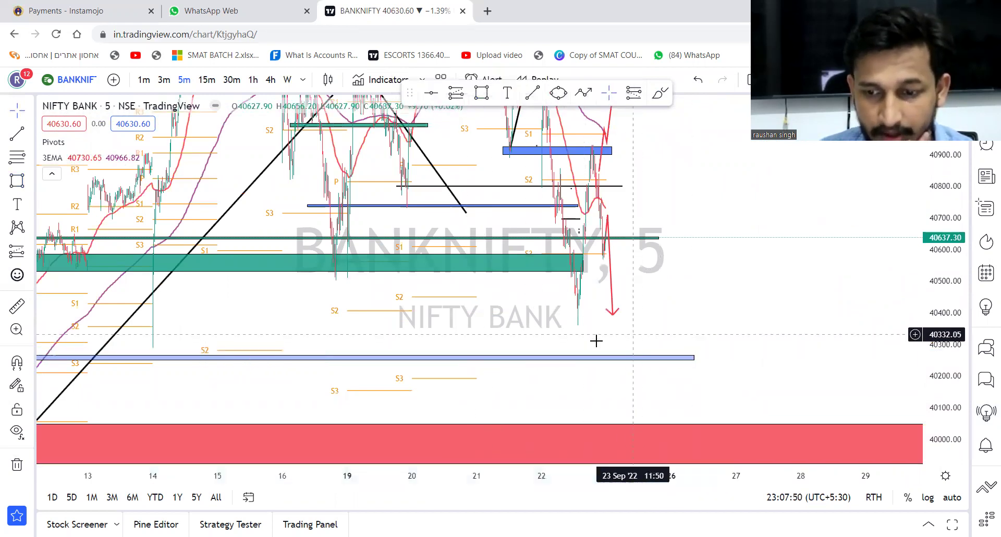
Extend the end of the falling red path down to the new blue zone near 40,250.
scroll(368, 297, up, 3)
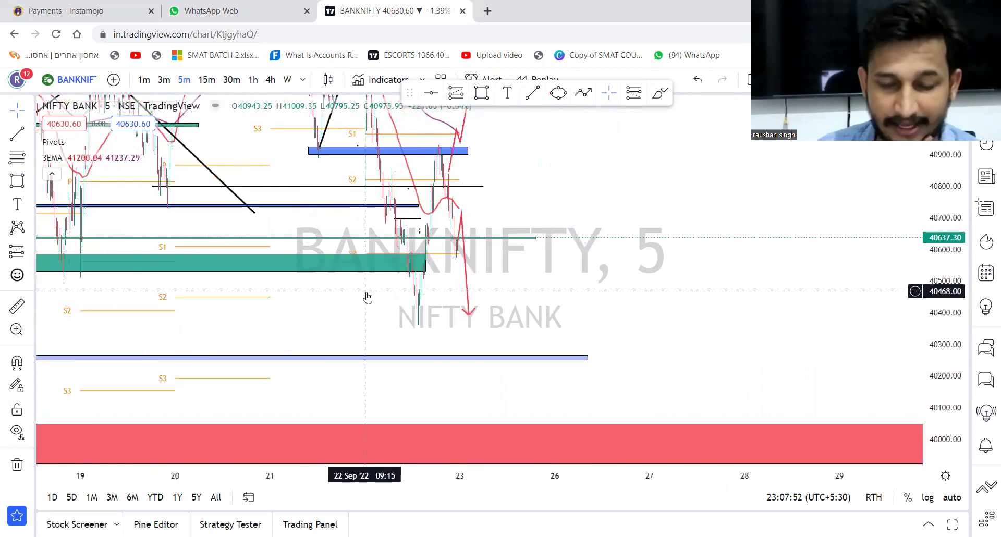
scroll(367, 298, up, 4)
drag(400, 290, 866, 286)
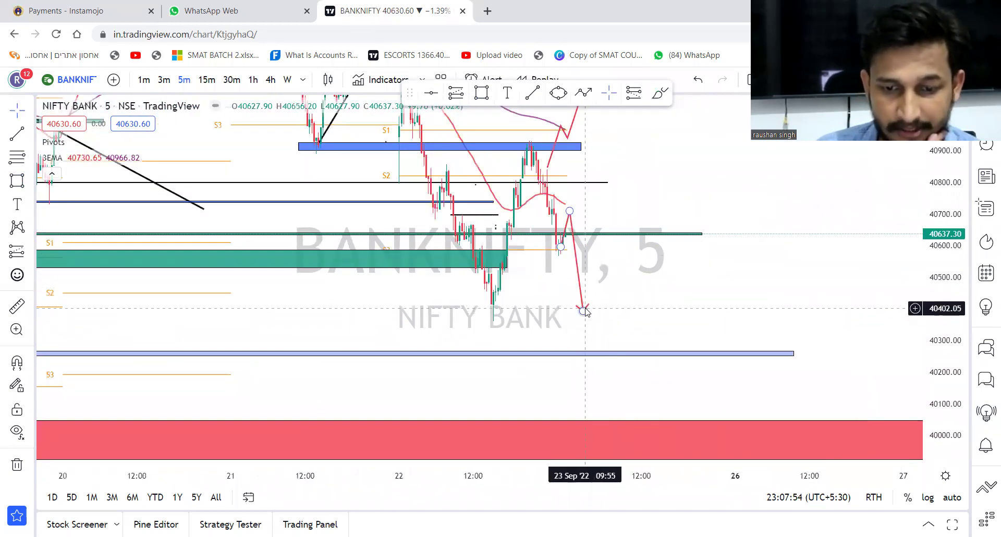
drag(583, 311, 604, 350)
scroll(626, 324, up, 2)
drag(642, 283, 818, 376)
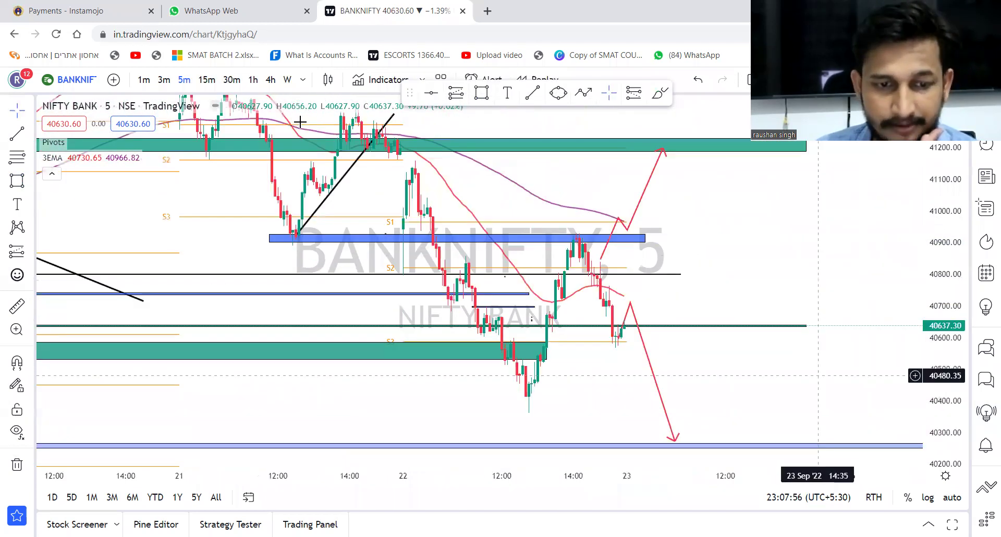
Set the chart to the 15-minute timeframe, hide the Pivots indicator and collapse the indicator legend.
drag(300, 121, 285, 110)
click(215, 86)
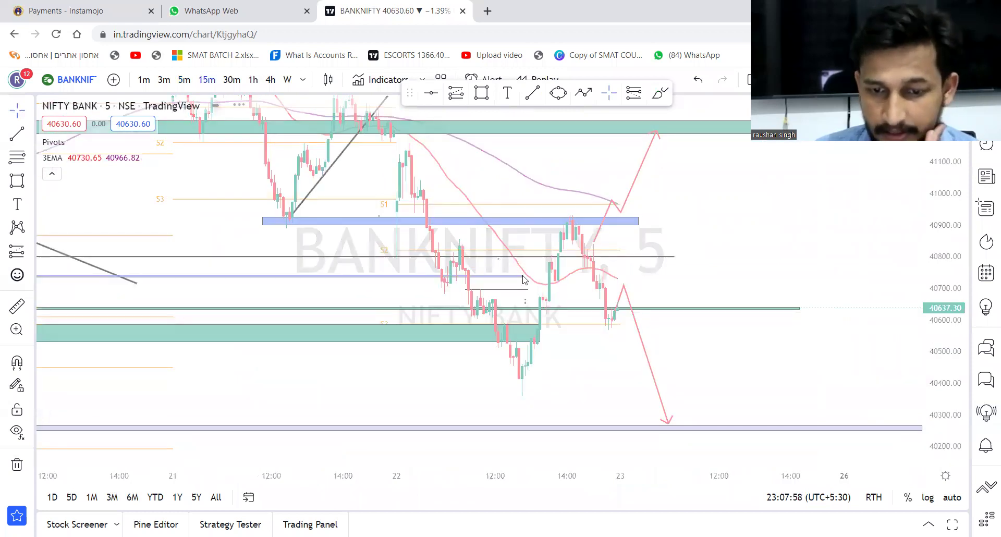
scroll(523, 277, up, 2)
drag(524, 276, 843, 307)
drag(951, 219, 936, 349)
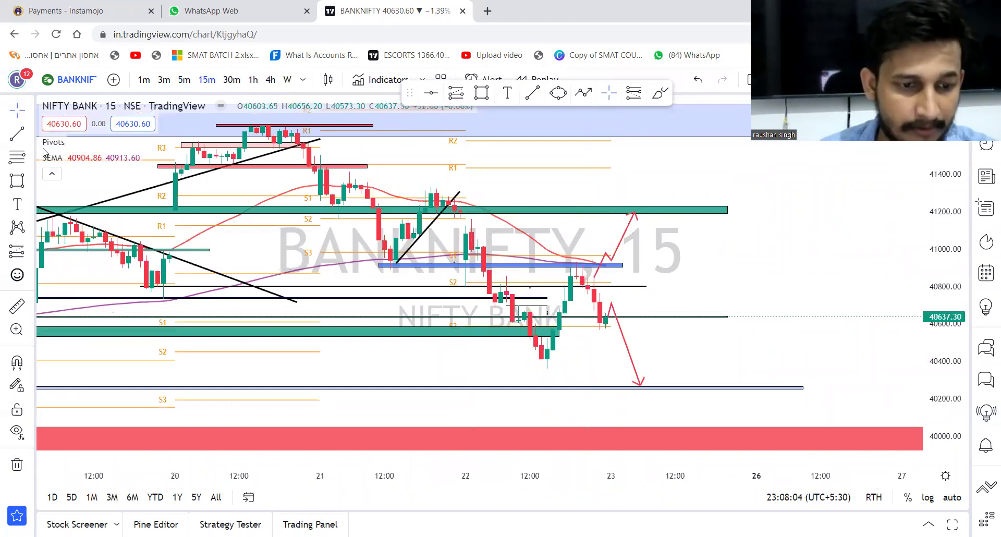
click(75, 142)
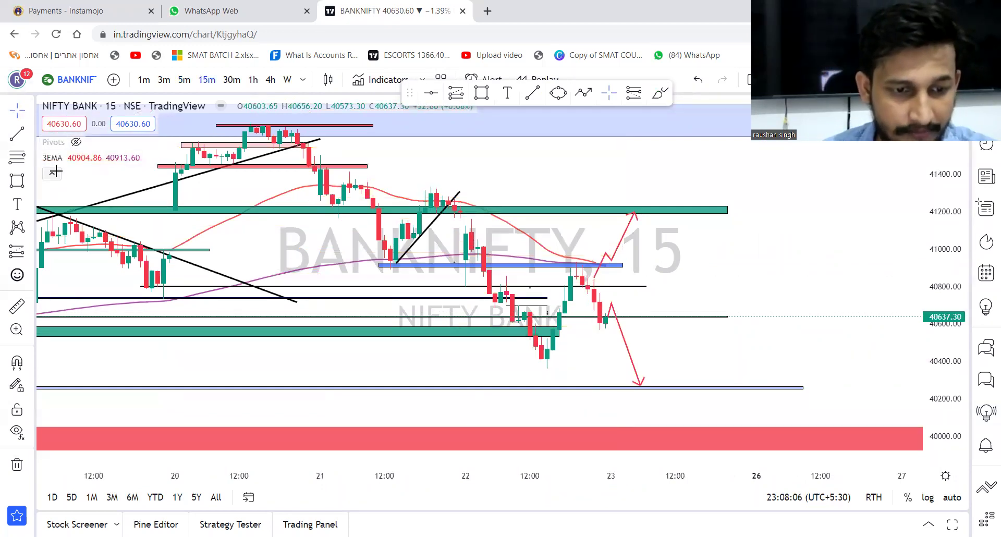
click(55, 172)
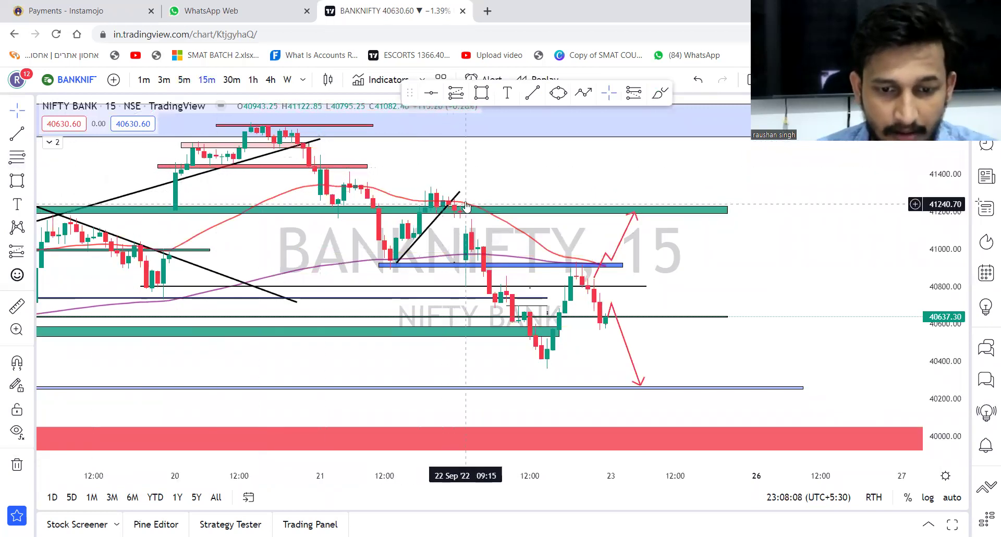
Trace the falling swing highs and lows from 21 September to the 22 September afternoon high with a red path.
click(584, 96)
click(303, 139)
click(338, 227)
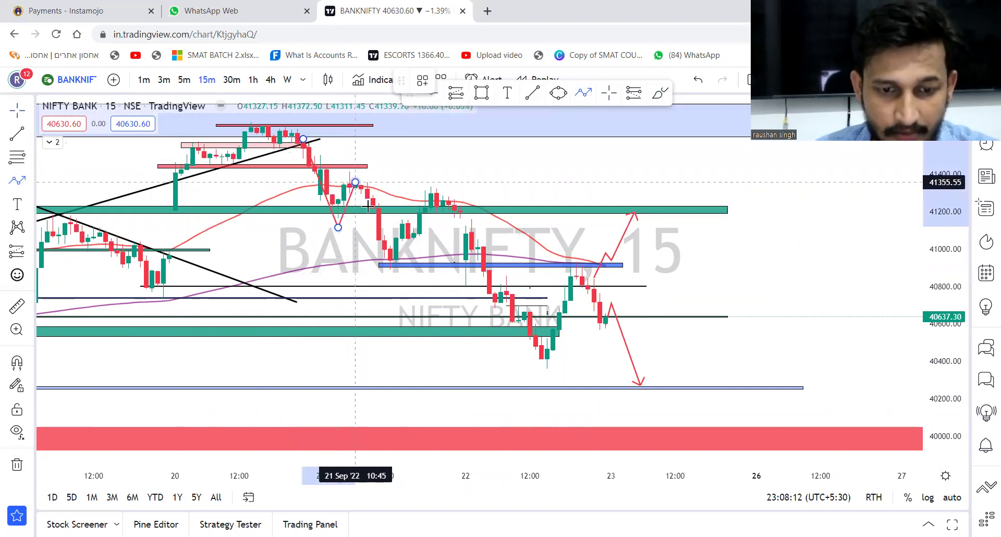
click(360, 189)
click(384, 269)
click(442, 184)
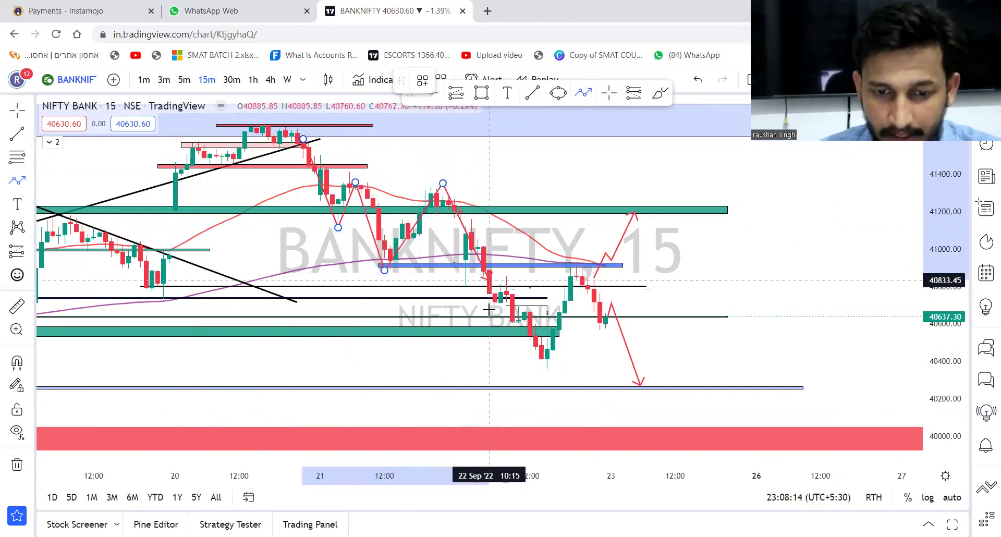
click(495, 316)
click(512, 282)
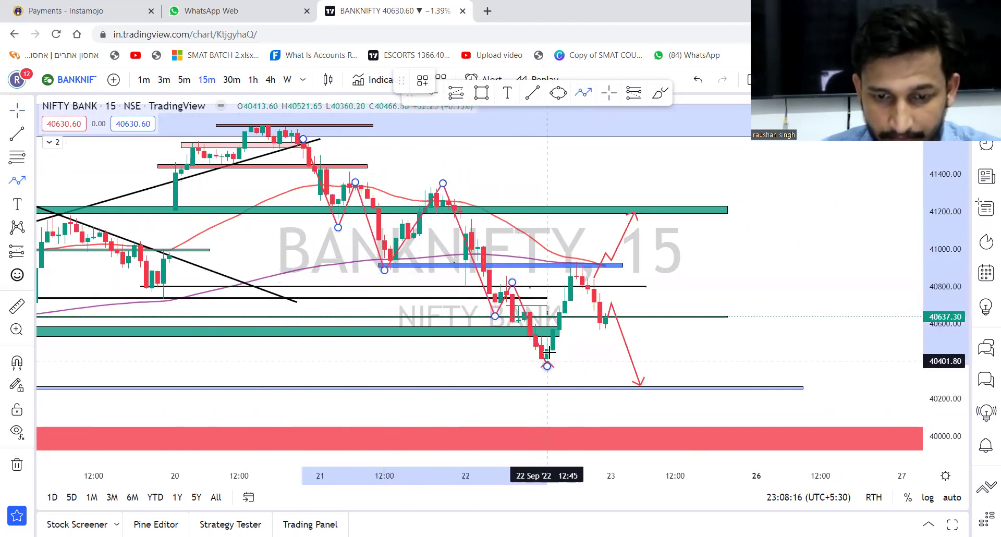
click(549, 355)
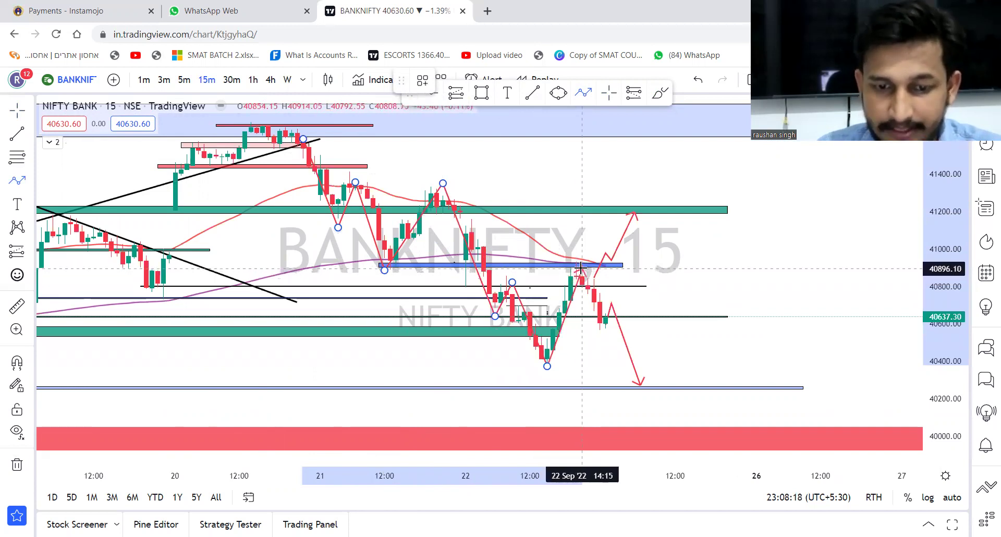
click(582, 269)
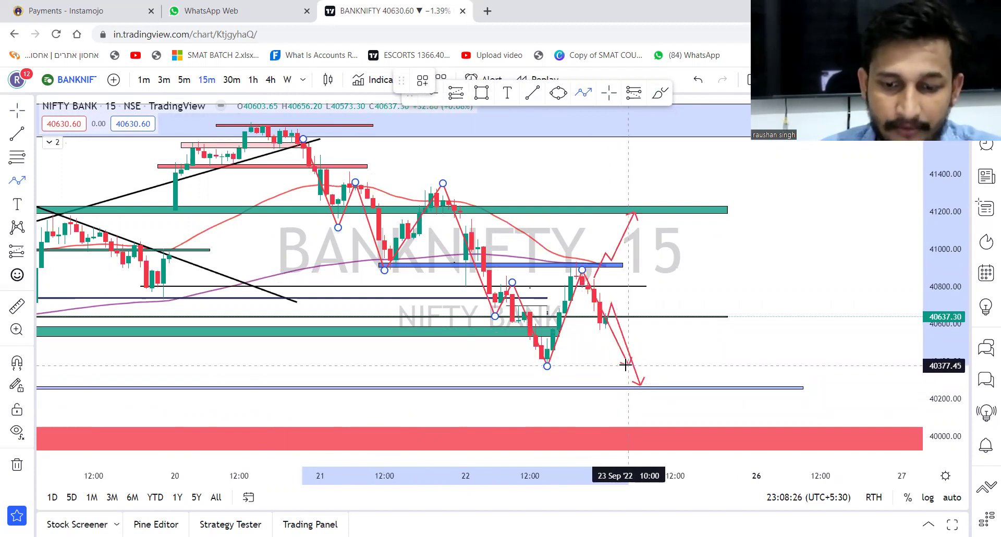
Continue the path down to the red zone near 40,050 and up in waves to about 40,840, and delete it.
click(634, 391)
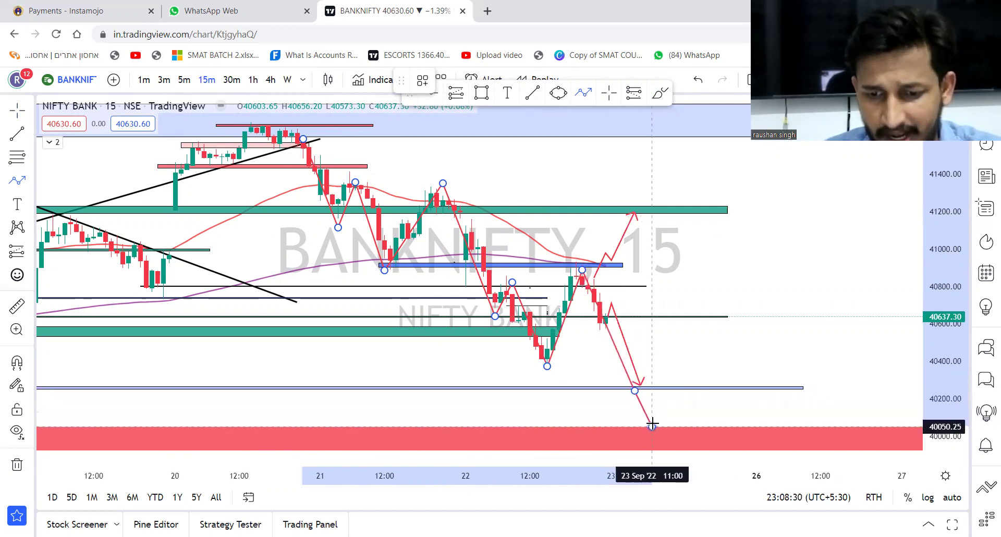
click(652, 426)
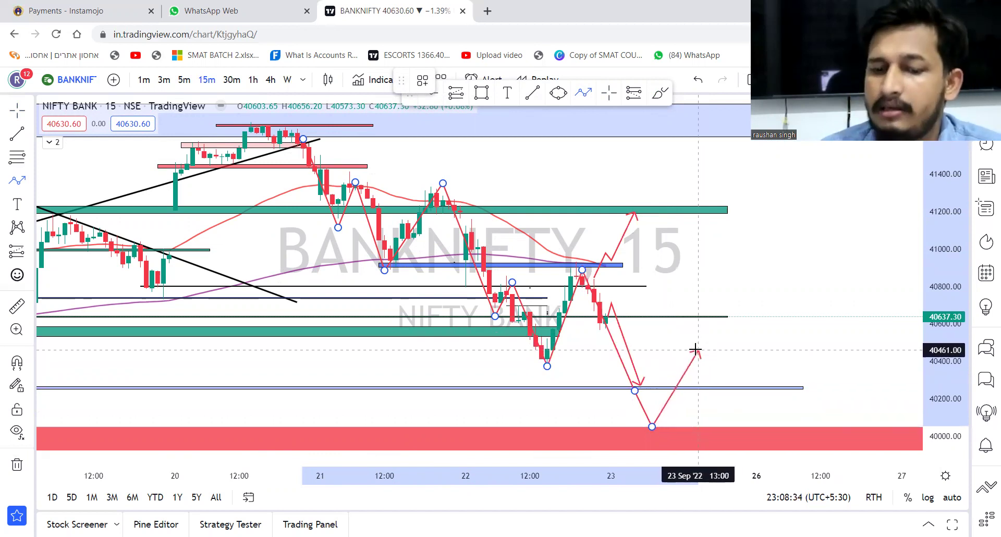
click(693, 347)
click(727, 322)
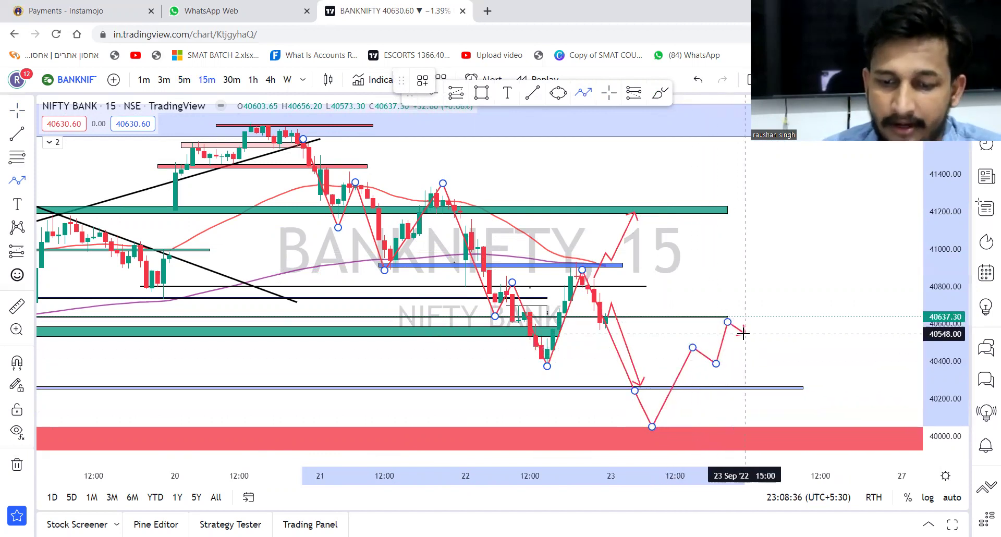
click(745, 334)
double_click(762, 280)
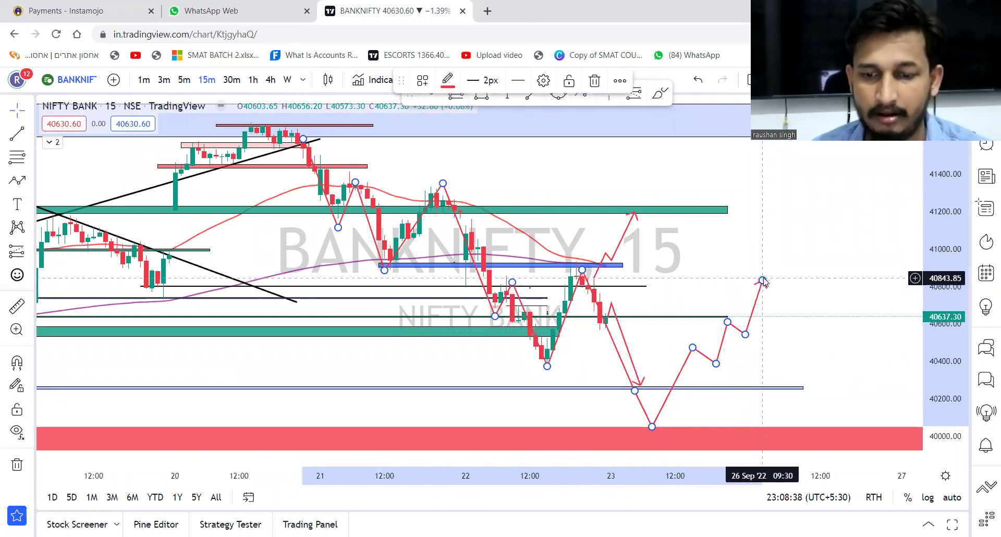
click(594, 81)
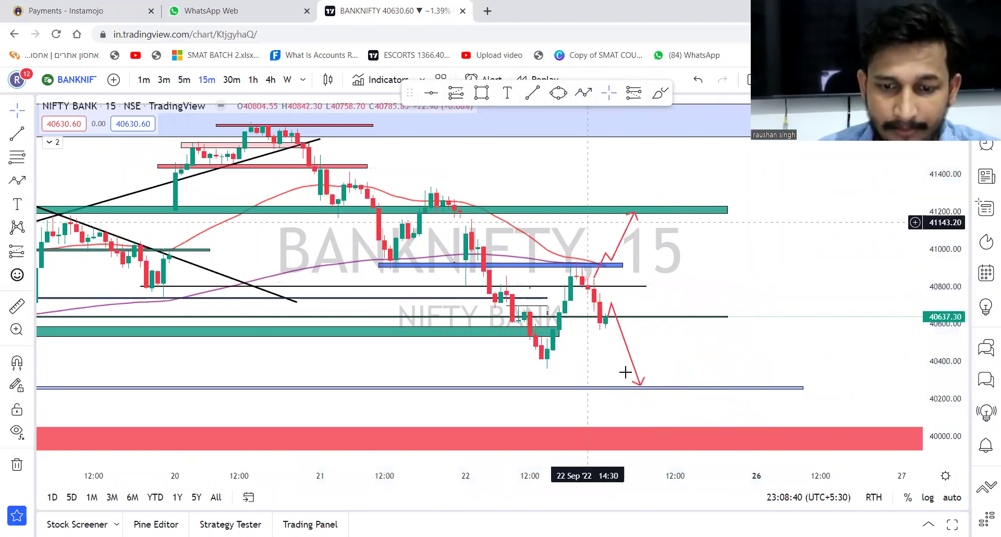
Draw a red path from about 40,610 up to about 40,840 and down to the blue zone near 40,260.
click(17, 180)
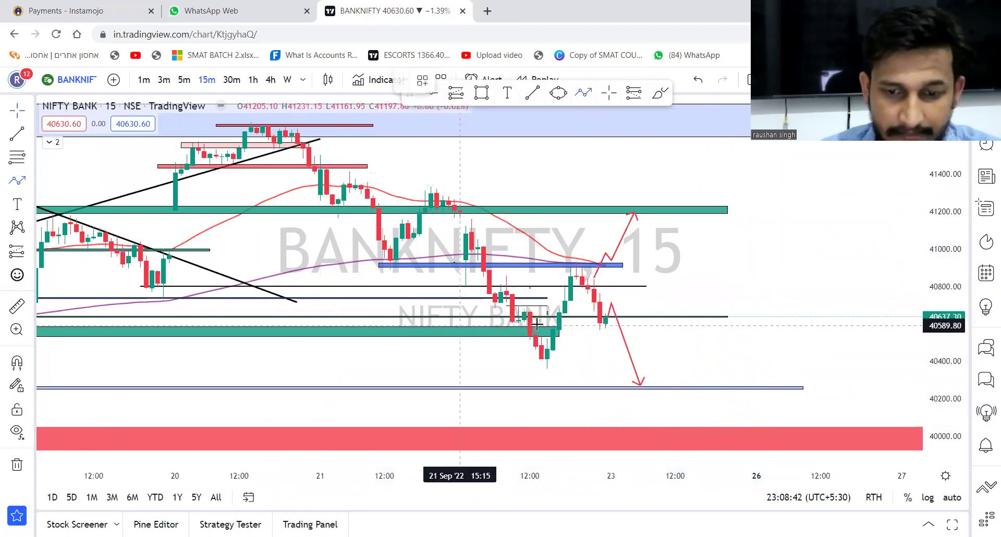
click(605, 321)
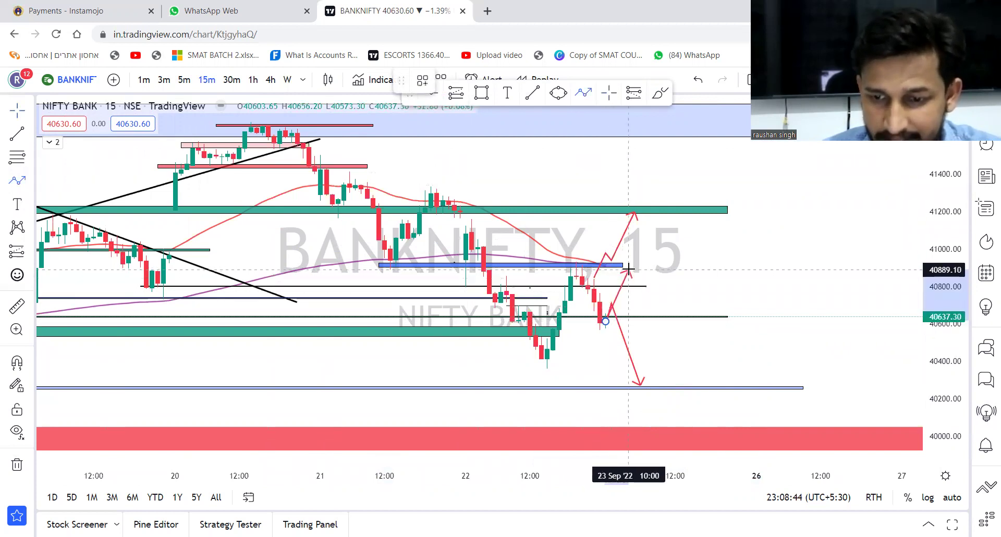
click(635, 278)
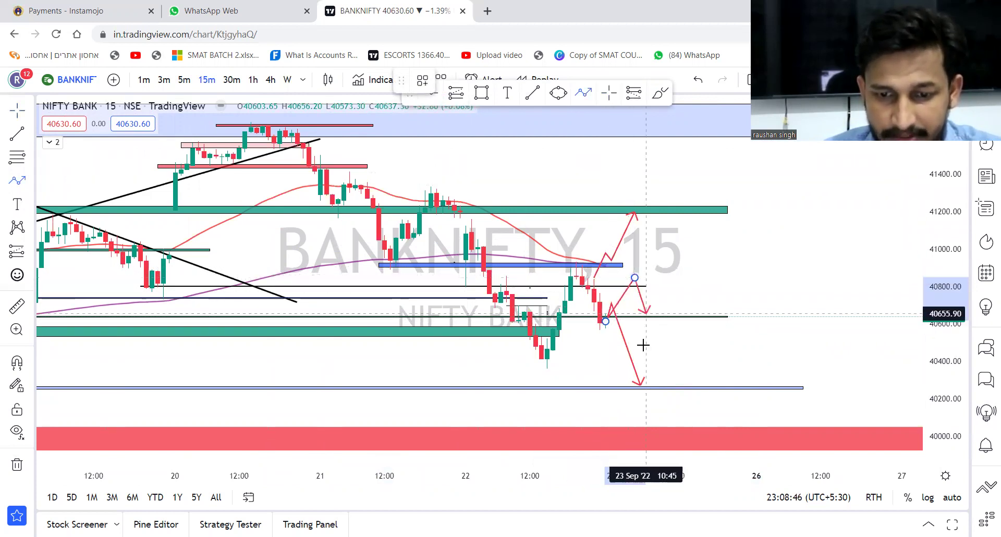
double_click(696, 386)
drag(759, 277, 754, 318)
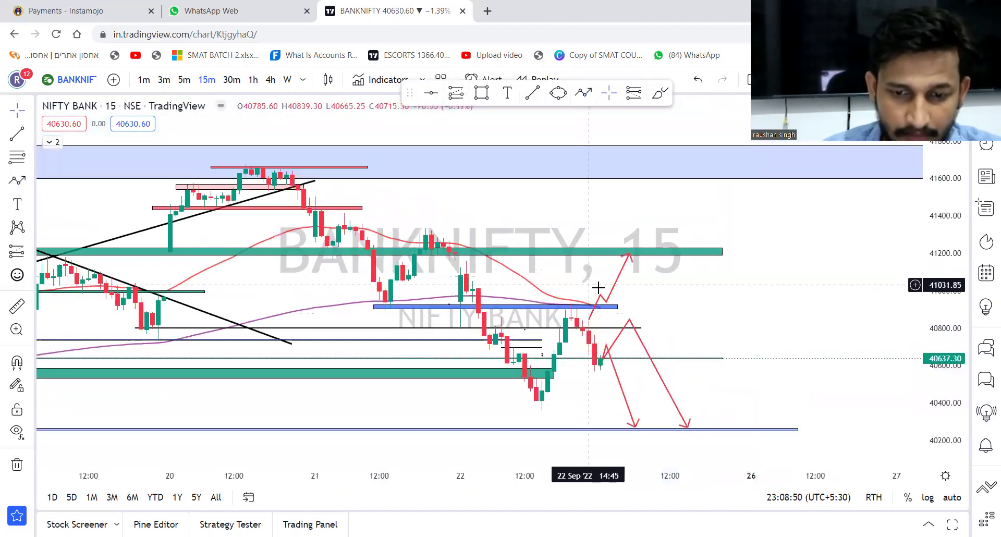
Recolour the rising path that ends at the green 41,200 zone to green.
click(601, 298)
click(448, 79)
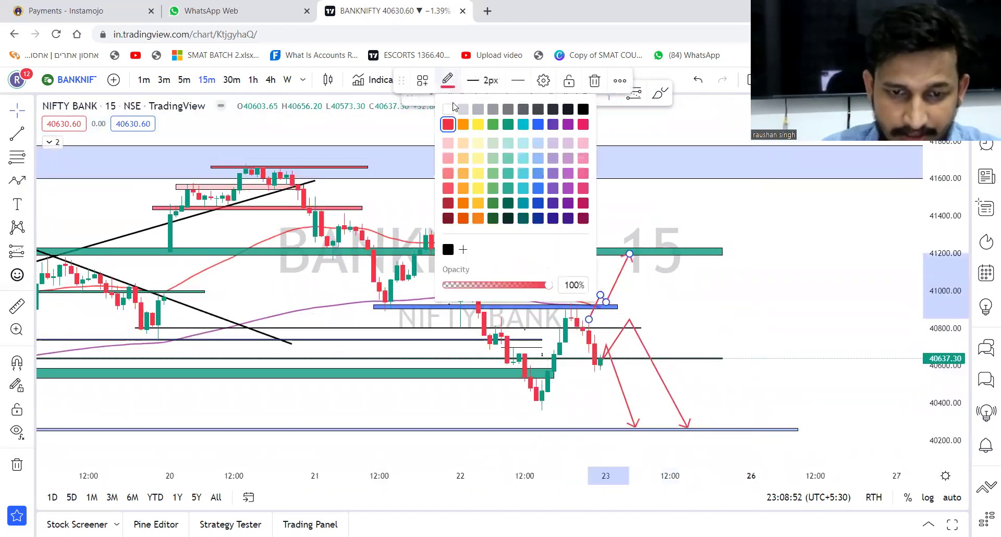
click(490, 126)
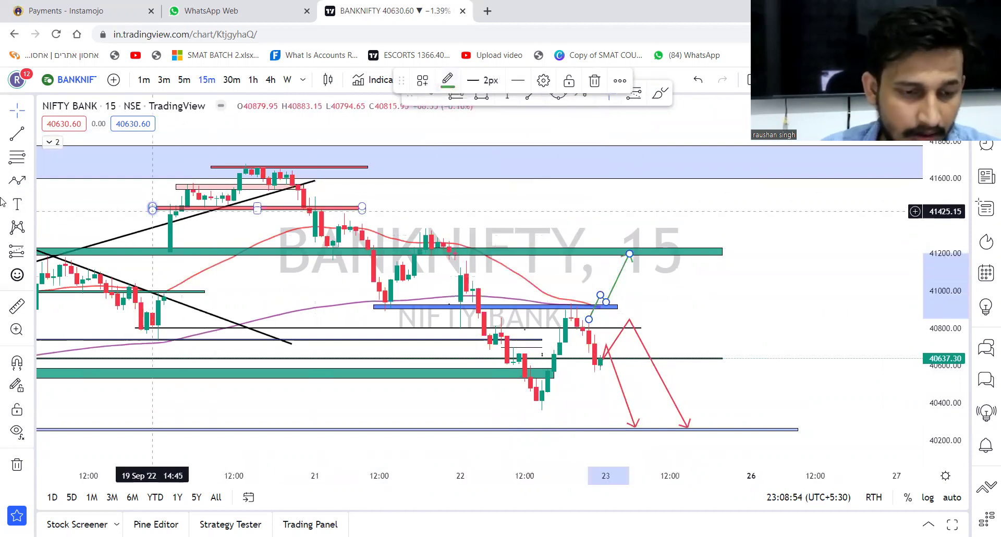
Draw a path from about 40,770 up to about 41,280 and down to about 40,630, and colour it red.
click(26, 181)
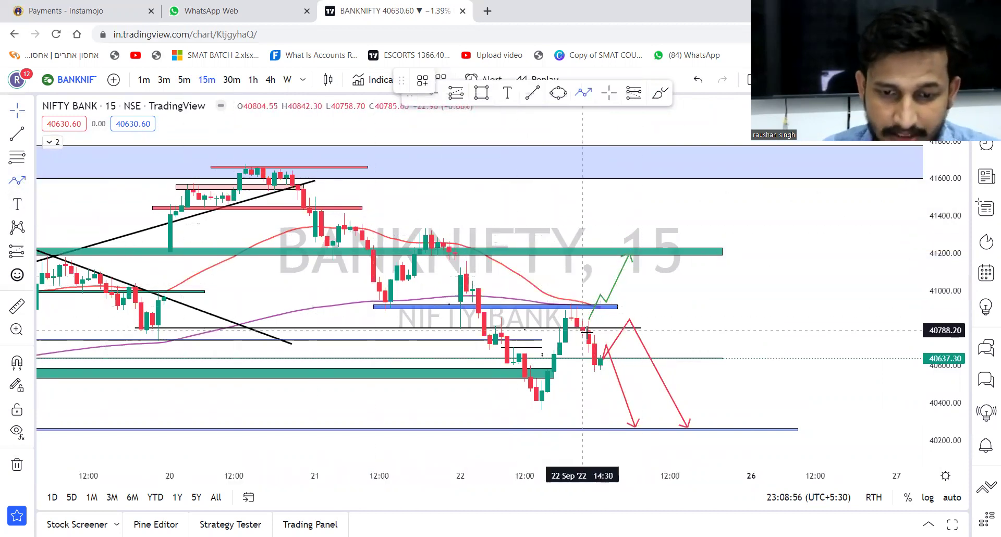
click(651, 238)
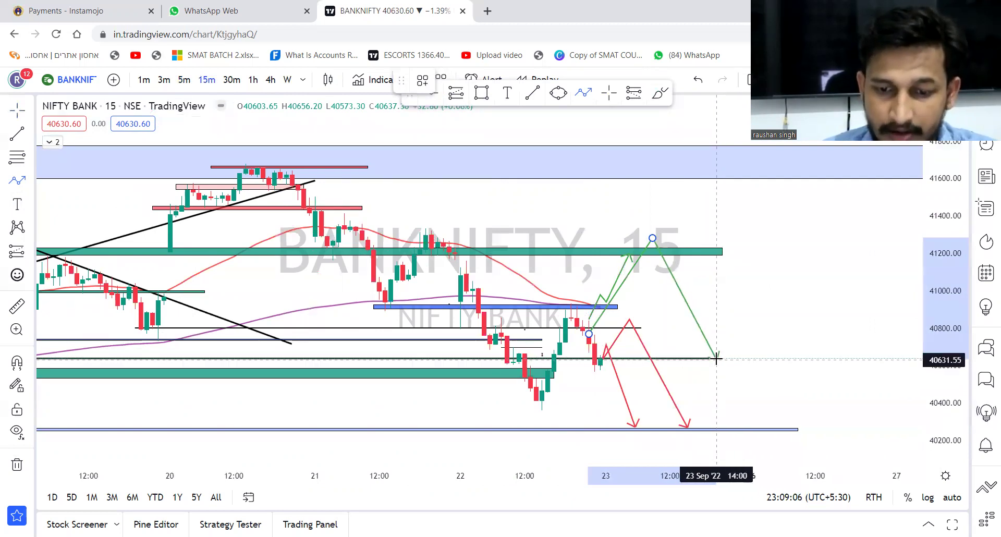
double_click(717, 359)
click(448, 80)
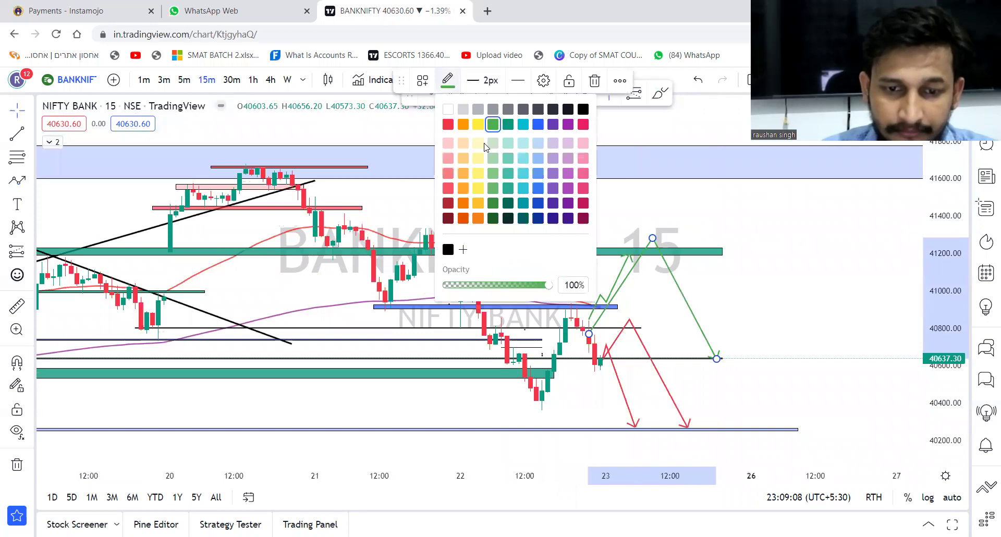
click(448, 127)
drag(803, 370, 821, 334)
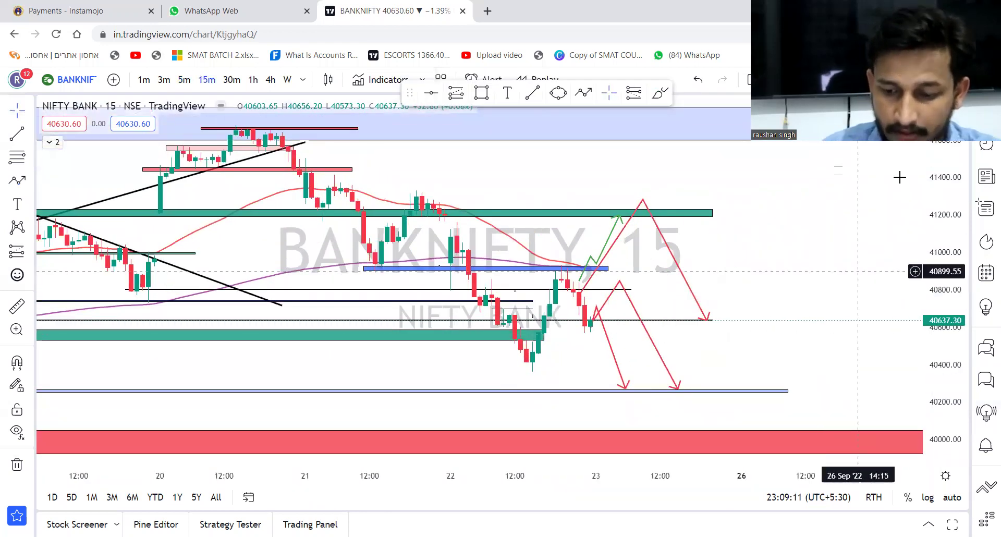
Switch to the Nifty 50 chart and set it to the 5-minute timeframe.
key(Down)
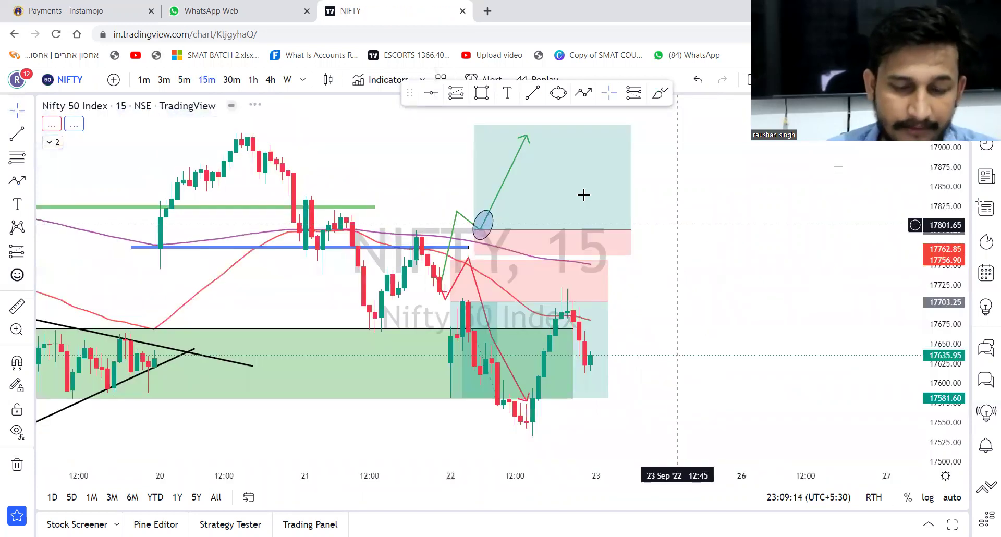
drag(719, 215, 731, 213)
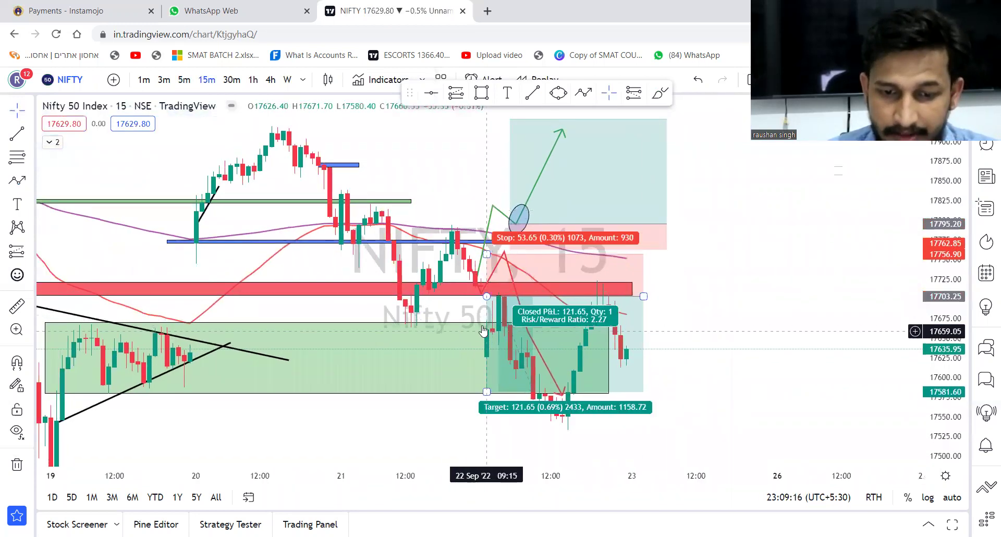
click(184, 81)
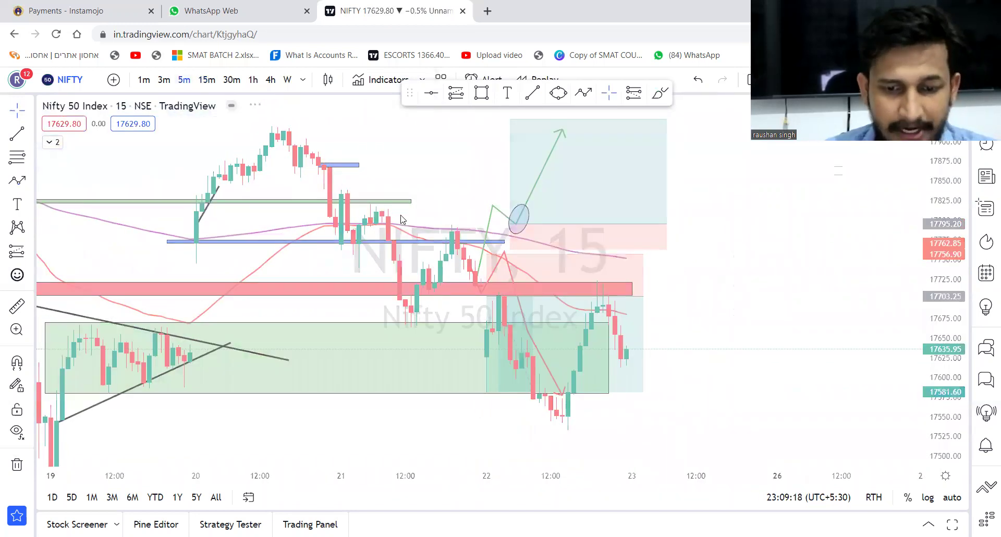
Move the short position's entry to 17,664.85 at 10:05 on 22 September and its stop to 17,712.95, trying a lower target too.
drag(312, 399, 391, 397)
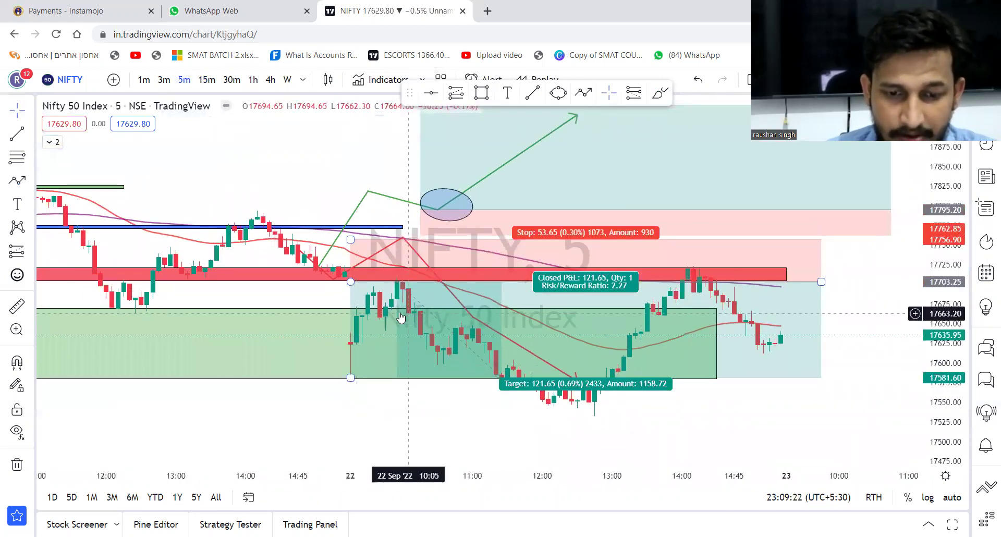
drag(350, 282, 408, 312)
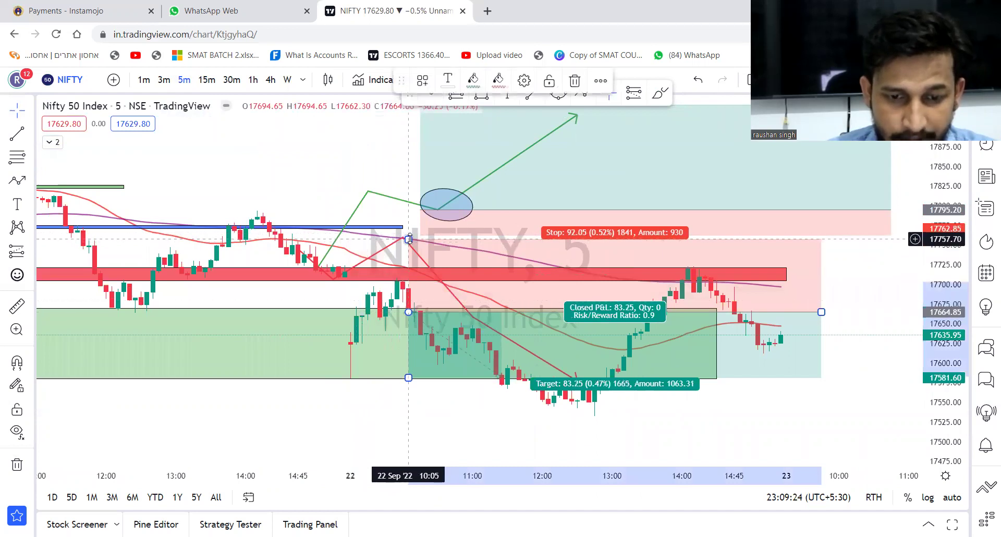
drag(410, 238, 409, 275)
drag(321, 297, 317, 284)
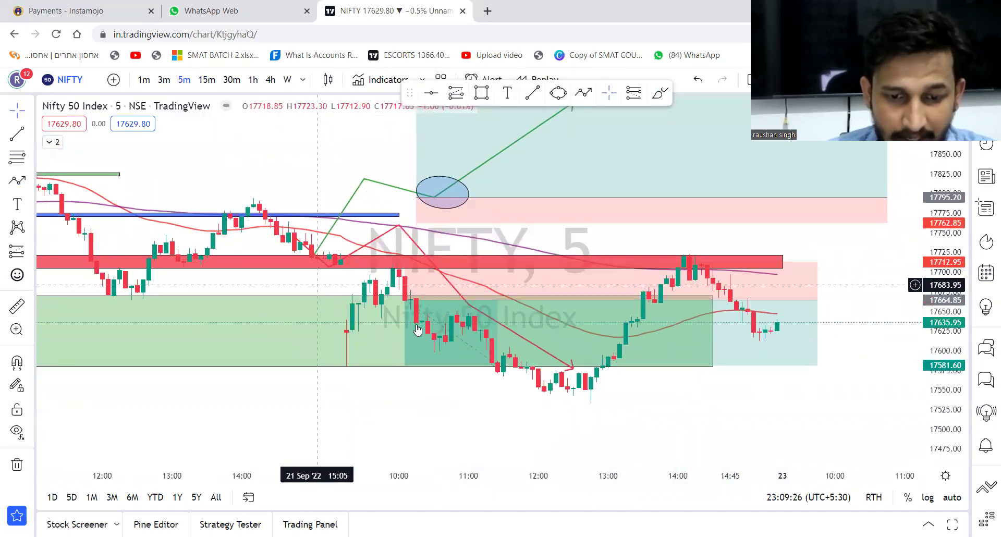
click(449, 334)
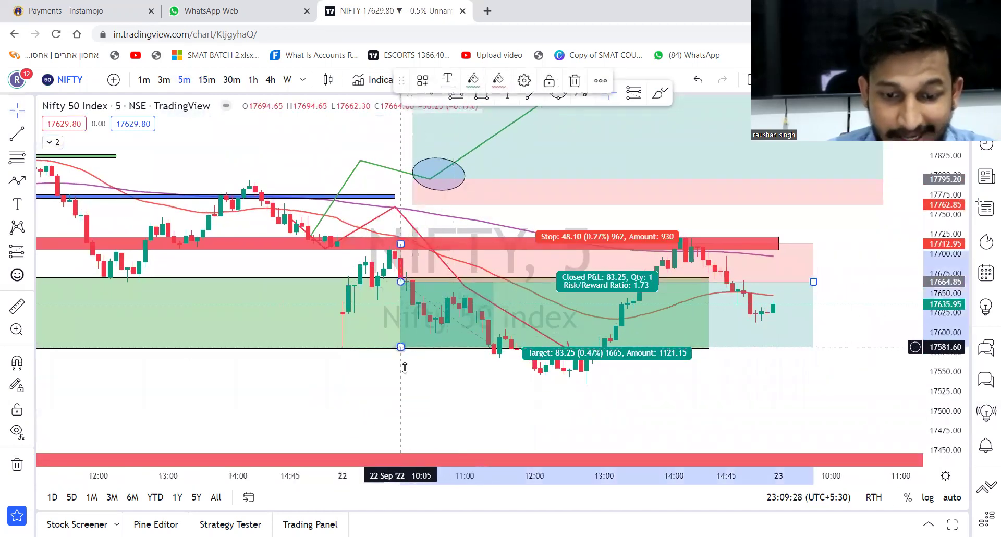
drag(401, 347, 404, 371)
key(ctrl+z)
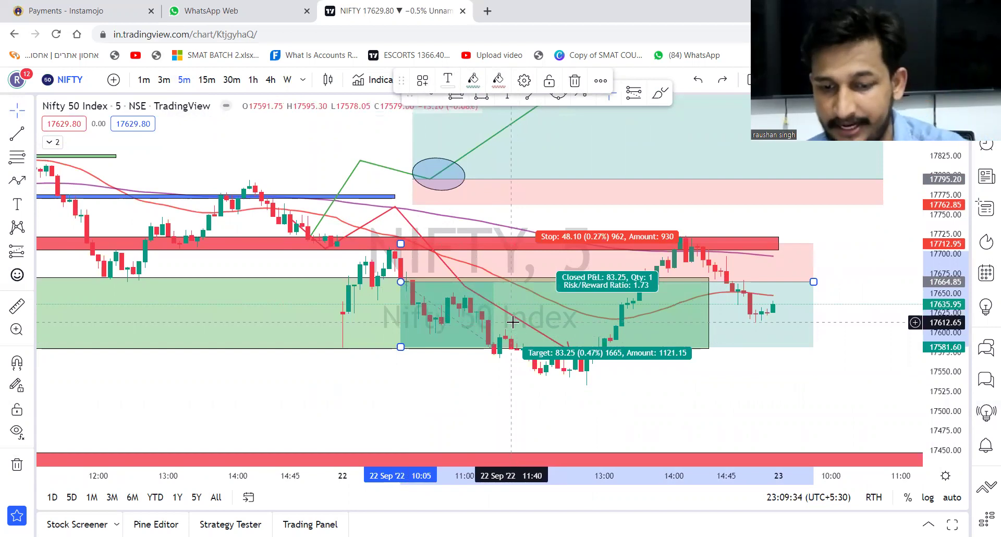
Delete the short position and the long position from the chart.
key(Delete)
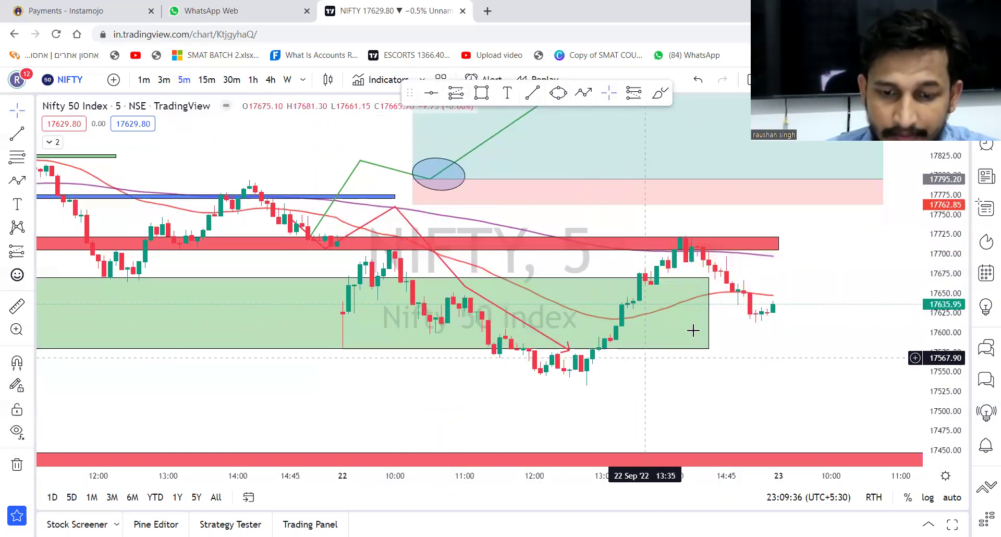
drag(749, 365, 729, 448)
click(474, 242)
key(Delete)
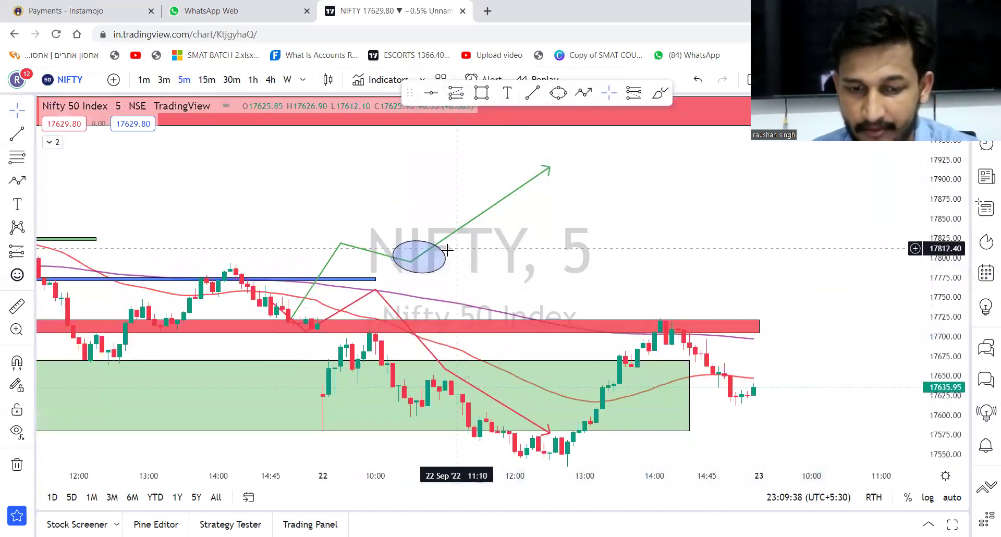
Delete the old green path, the blue ellipse and the old red path.
click(422, 245)
key(Delete)
click(412, 262)
key(Delete)
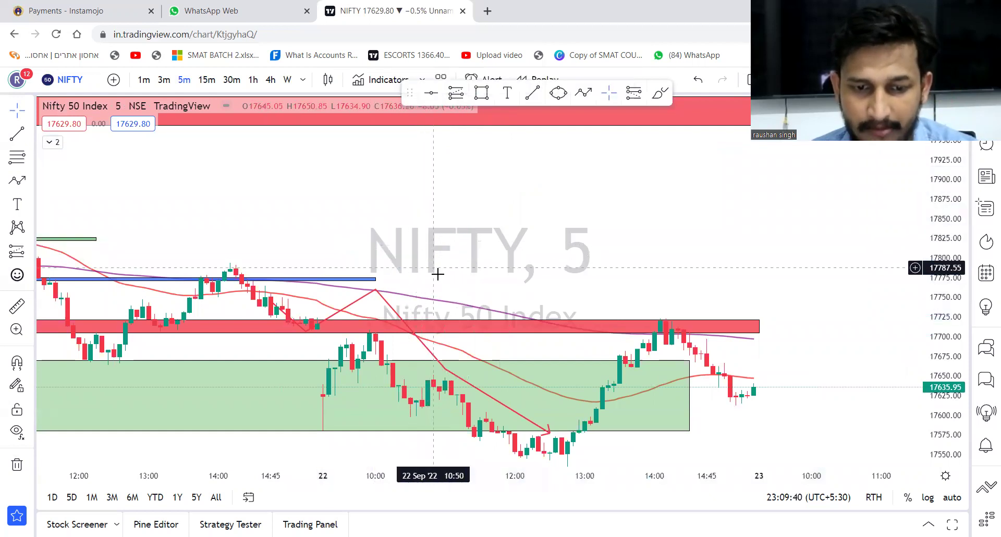
drag(433, 247, 441, 233)
click(382, 280)
key(Delete)
drag(514, 260, 521, 232)
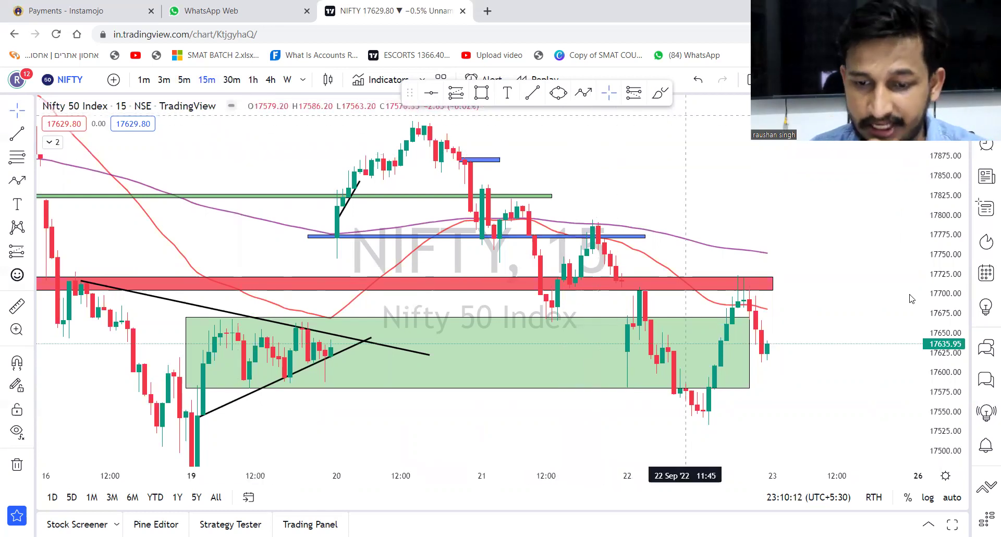
click(986, 111)
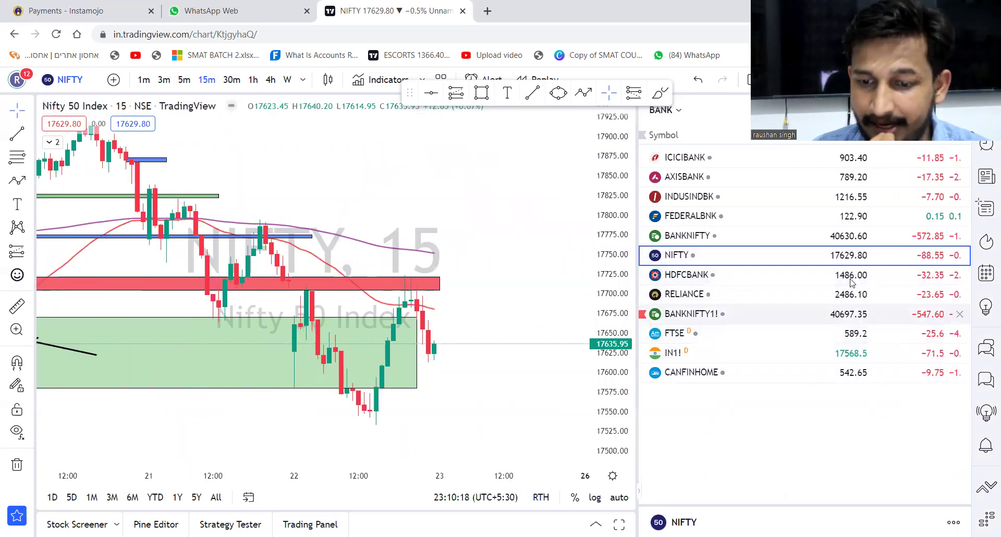
click(986, 144)
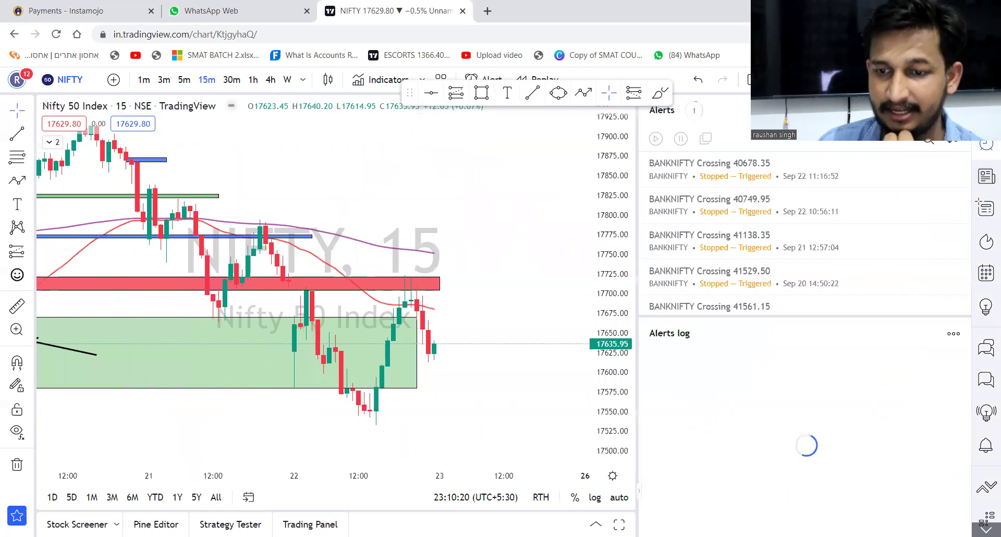
click(986, 111)
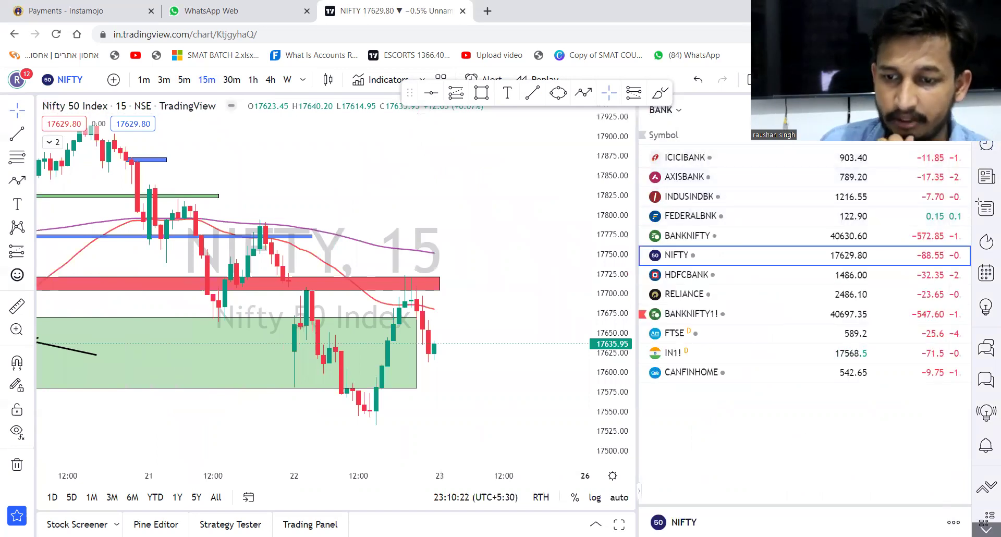
click(986, 110)
Draw a red path from about 17,548 up to 17,716, down to 17,540, up to 17,708 and down to 17,451 at the lower red zone.
drag(825, 215, 844, 179)
drag(869, 318, 845, 306)
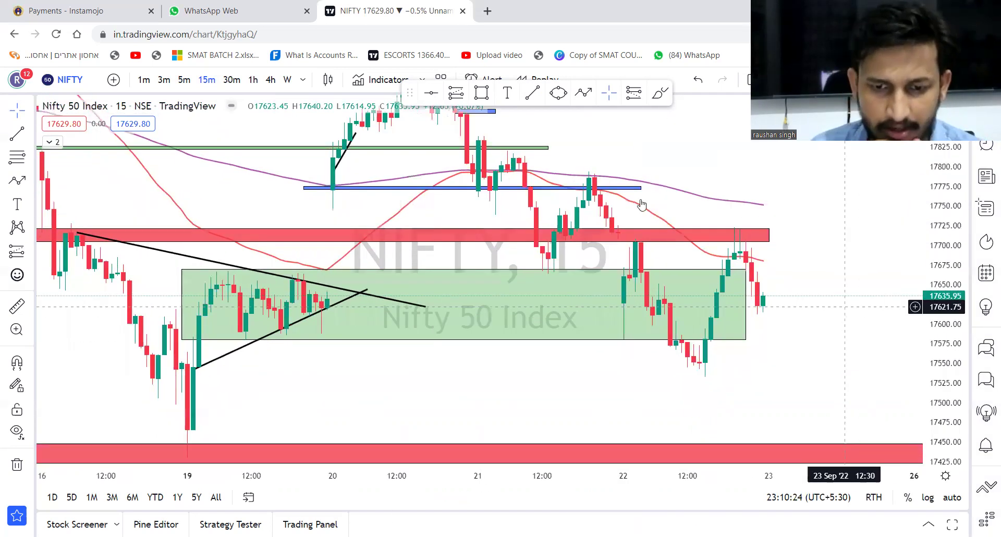
drag(730, 188, 725, 165)
click(17, 181)
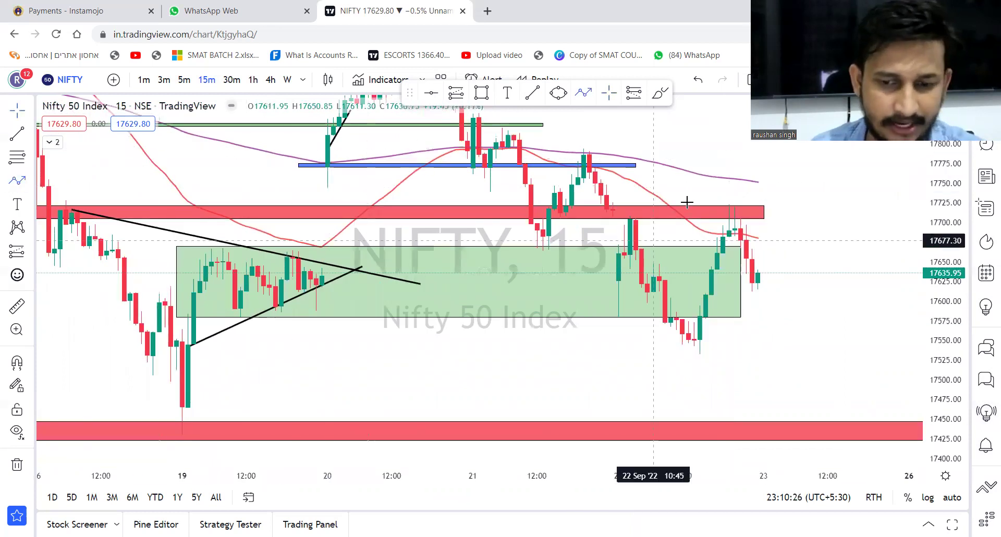
key(alt+t)
click(694, 342)
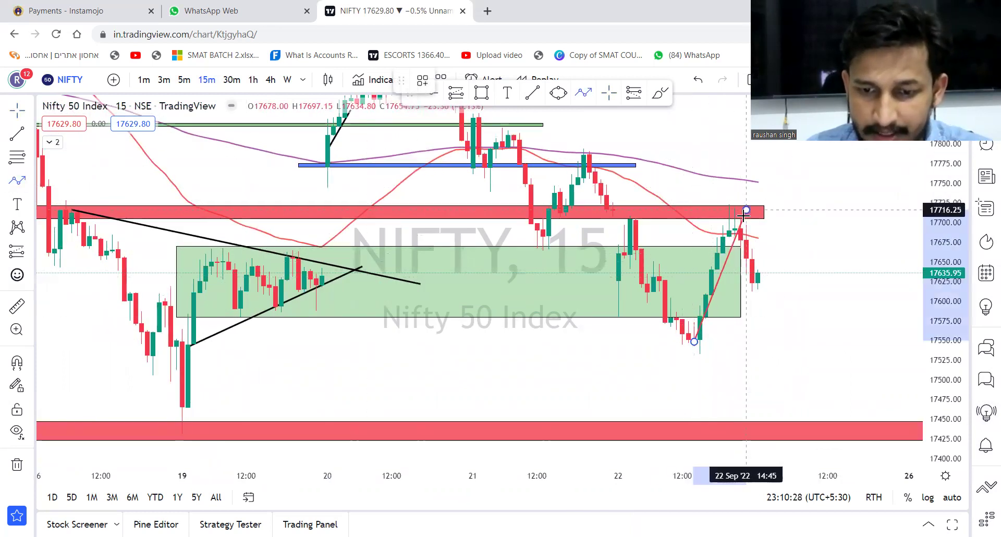
click(746, 210)
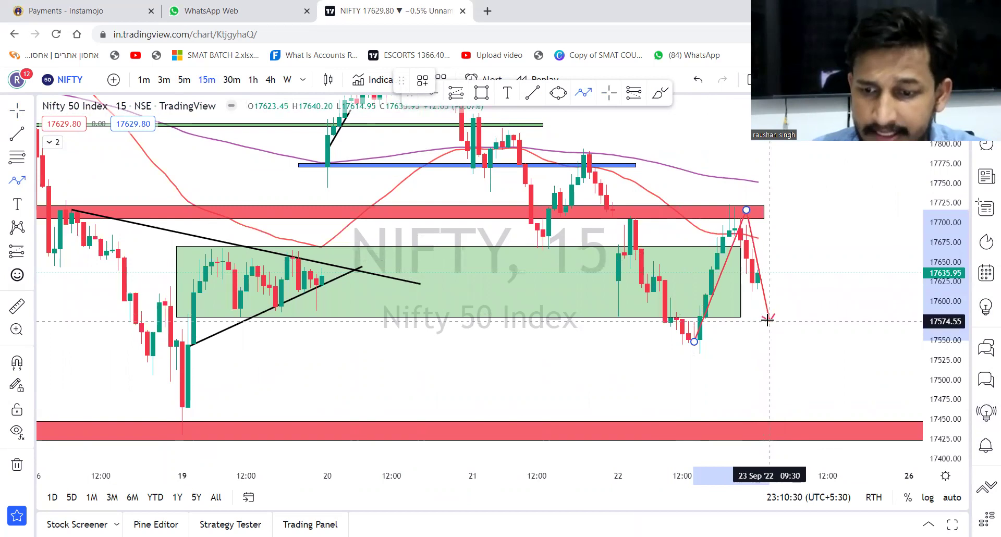
click(775, 347)
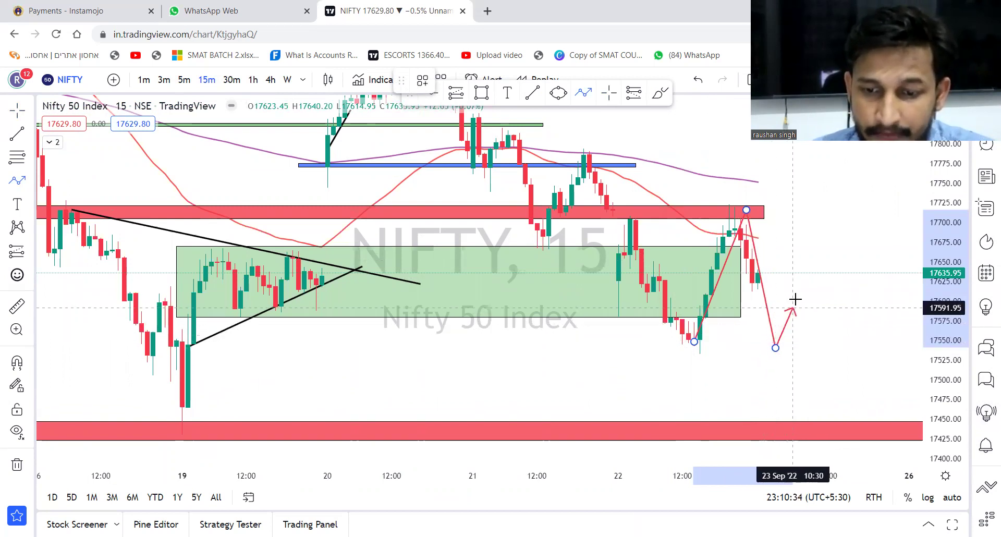
click(822, 216)
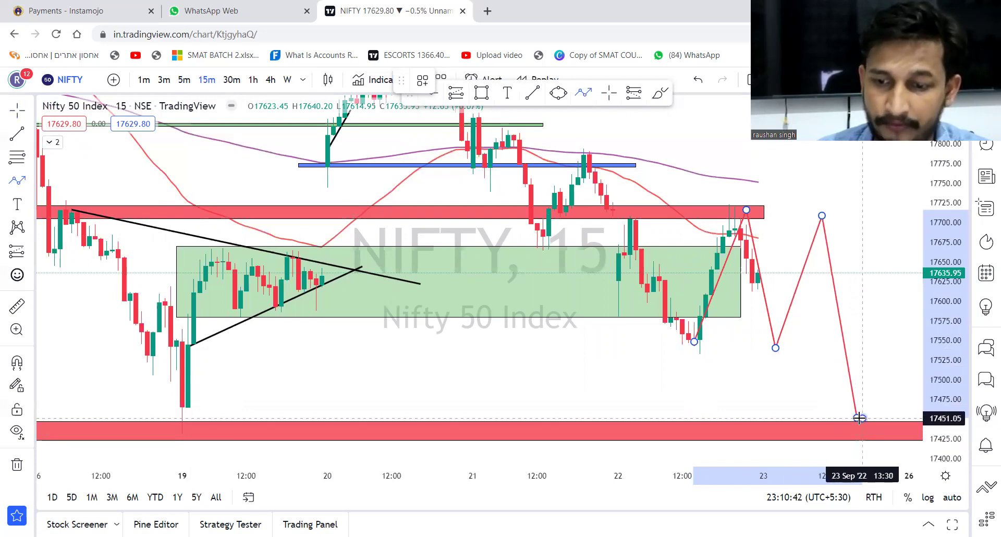
click(857, 418)
click(817, 380)
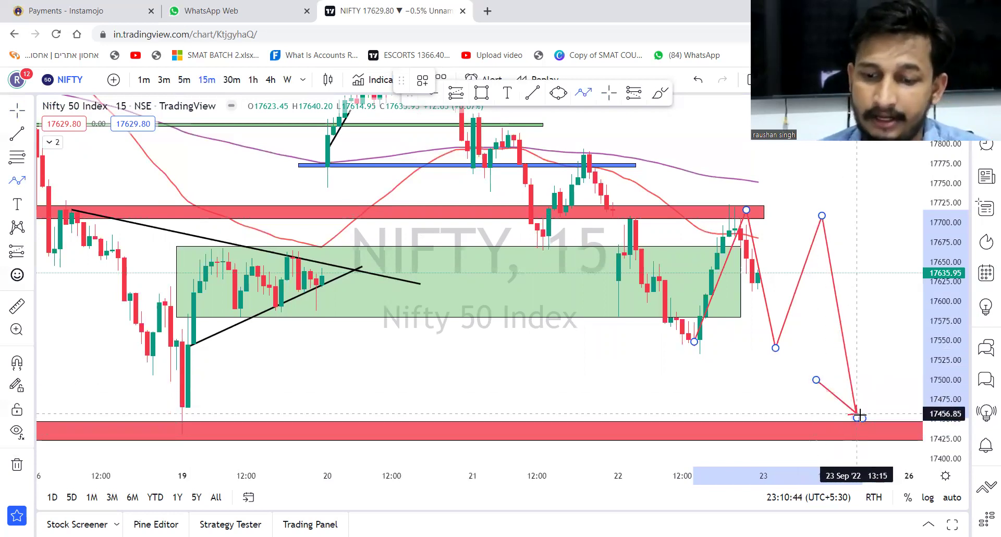
key(Escape)
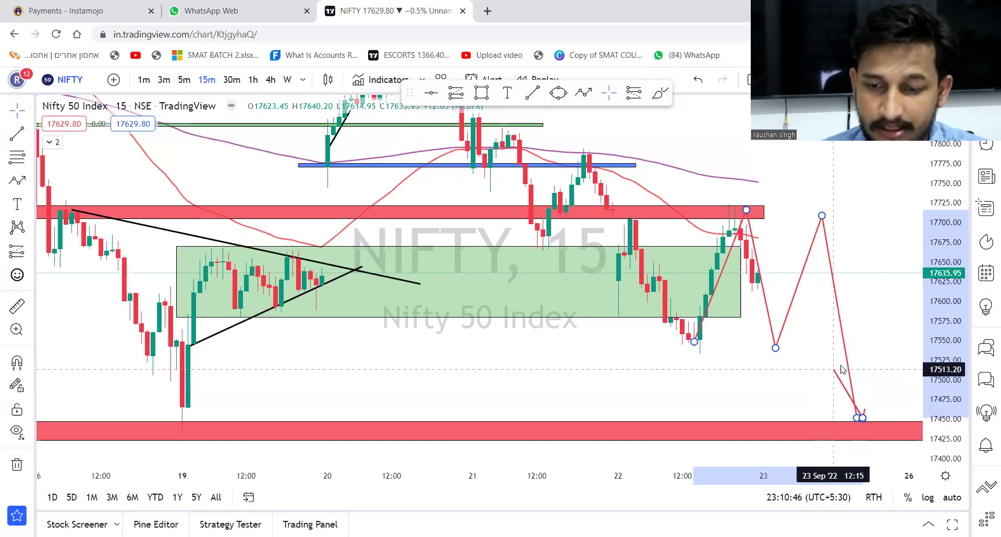
click(867, 336)
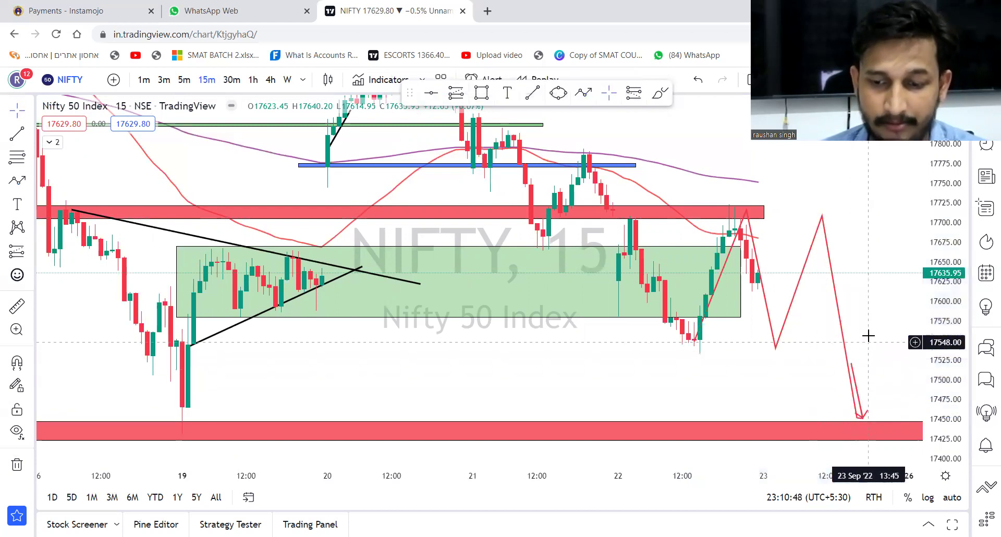
Raise the red path's dip early on 23 September to about 17,550.
drag(887, 288, 879, 315)
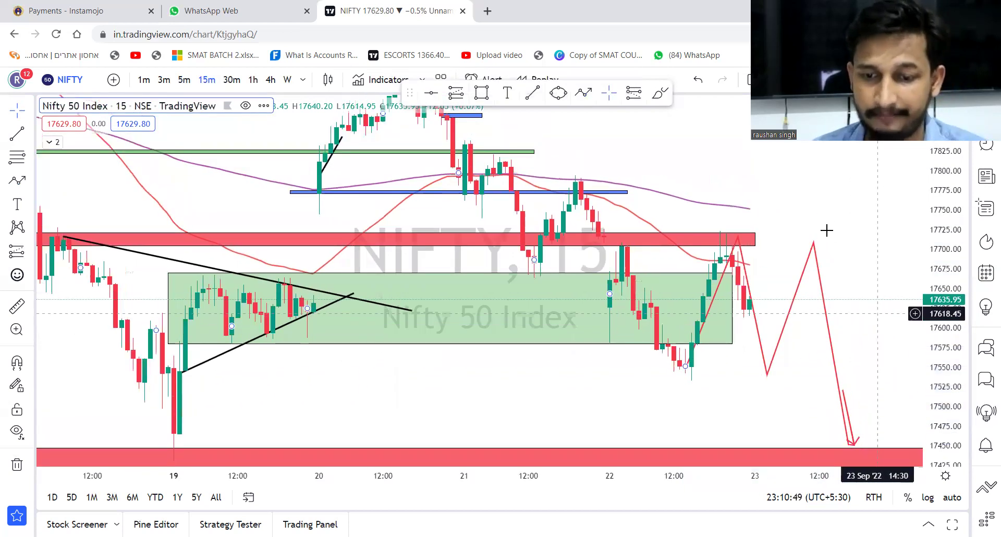
click(767, 375)
drag(768, 375, 768, 367)
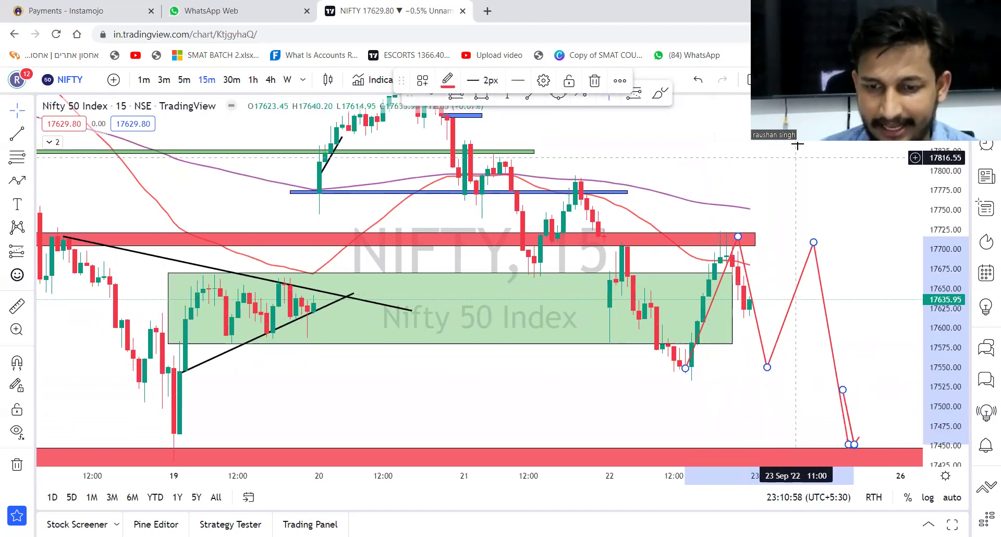
click(622, 166)
Draw a thin rectangle zone from about 17,530 to 17,534 below the 22 September low, spanning 22 September 12:00 to 23 September 10:15.
click(481, 92)
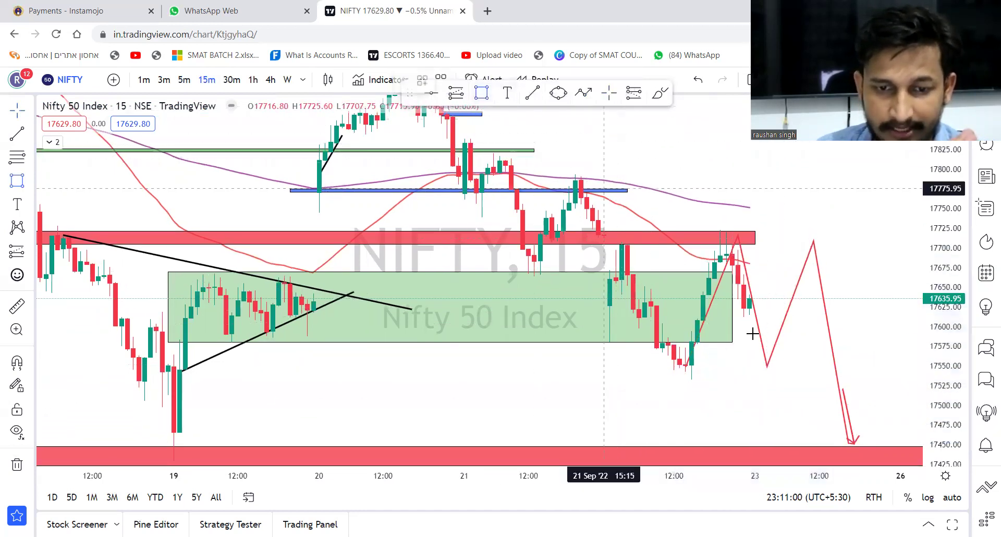
click(675, 382)
click(779, 380)
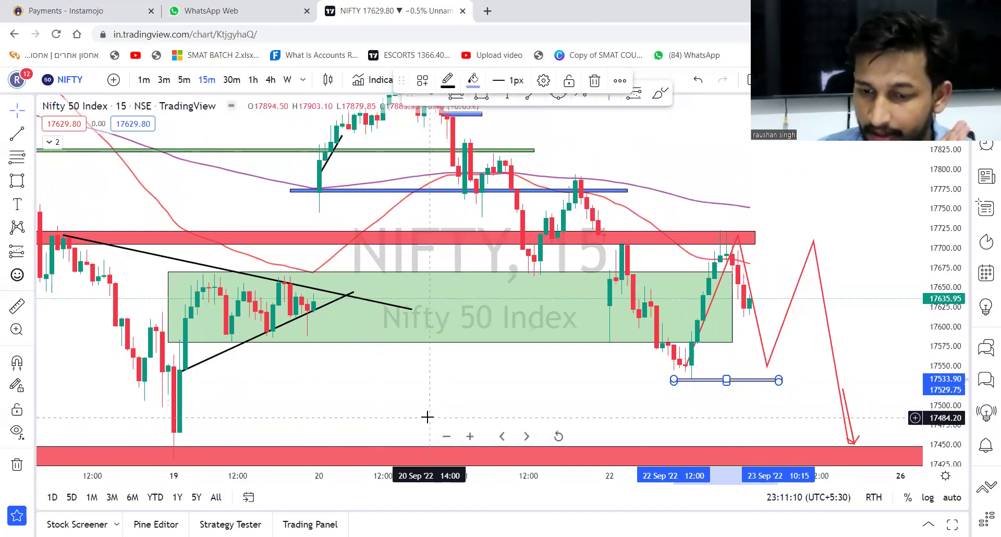
drag(427, 417, 431, 374)
drag(520, 384, 465, 375)
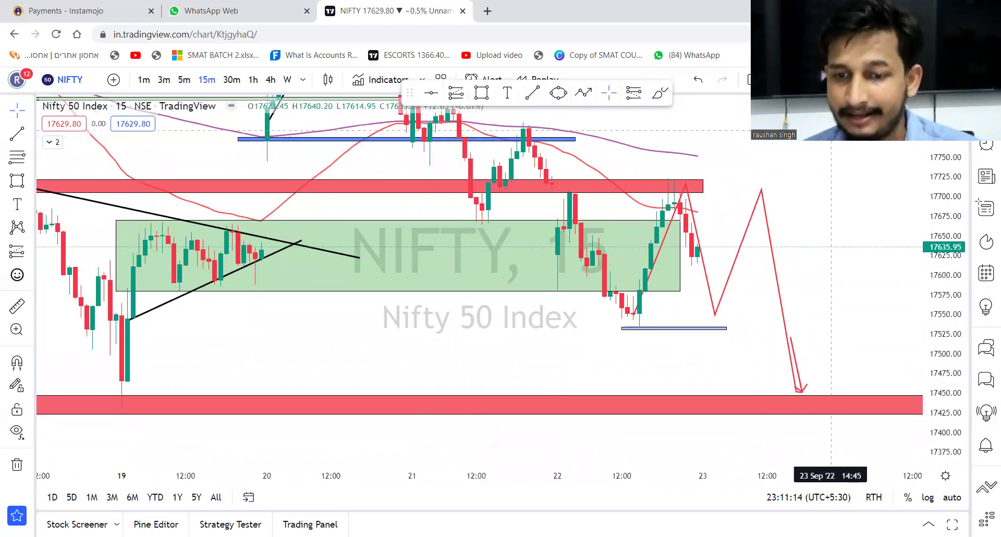
Draw a path from about 17,644 down to the lower red zone near 17,427 and up to about 17,703.
mouse_move(862, 191)
mouse_down()
mouse_move(811, 235)
mouse_move(815, 272)
mouse_up()
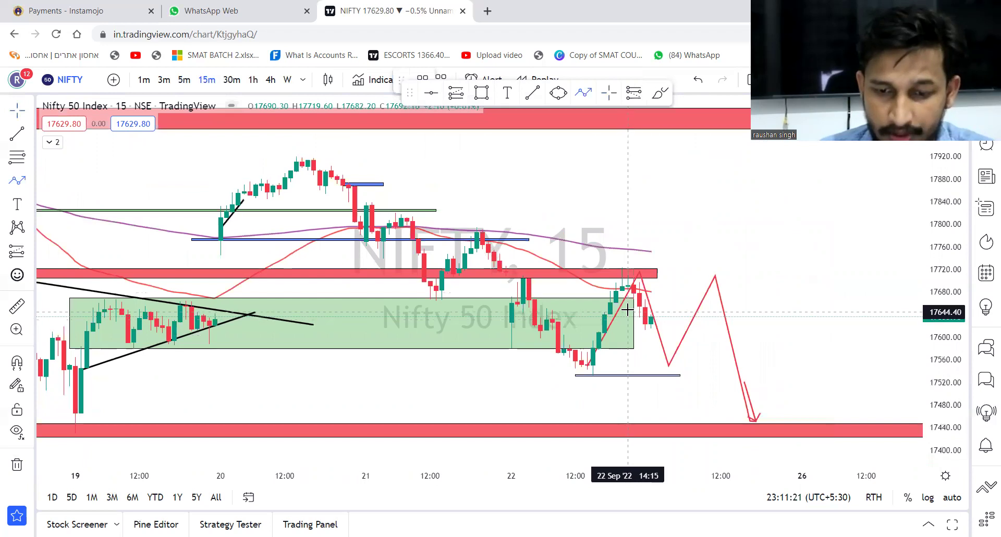
click(628, 310)
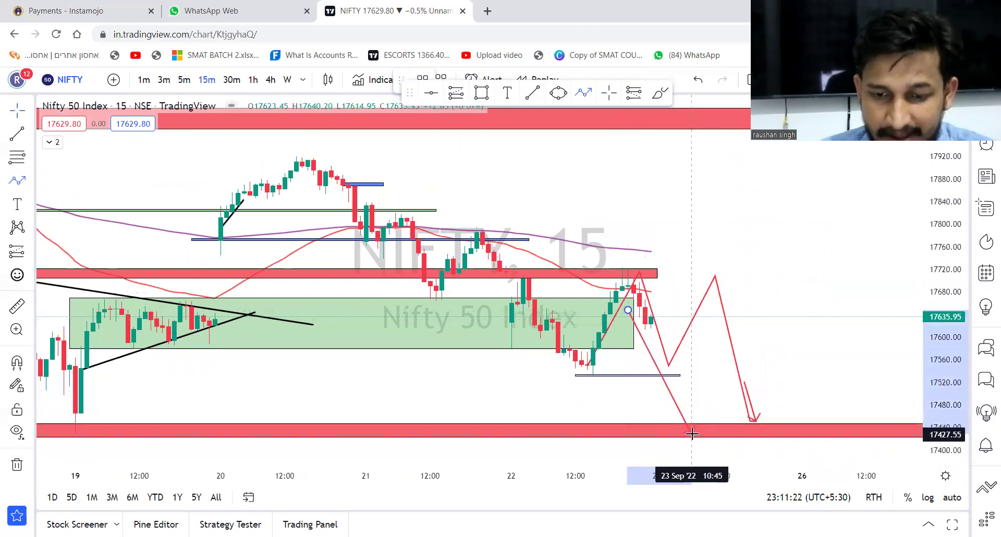
click(696, 434)
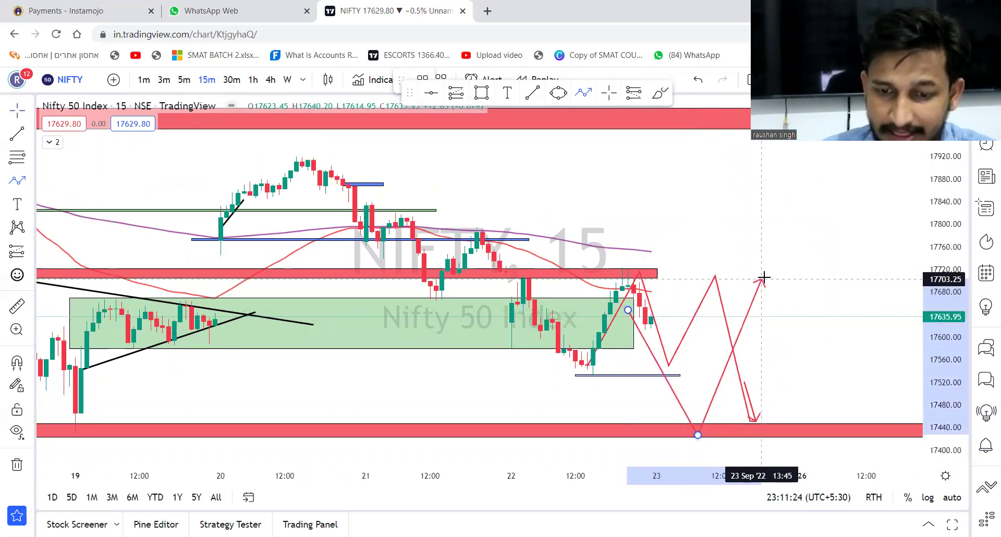
double_click(753, 267)
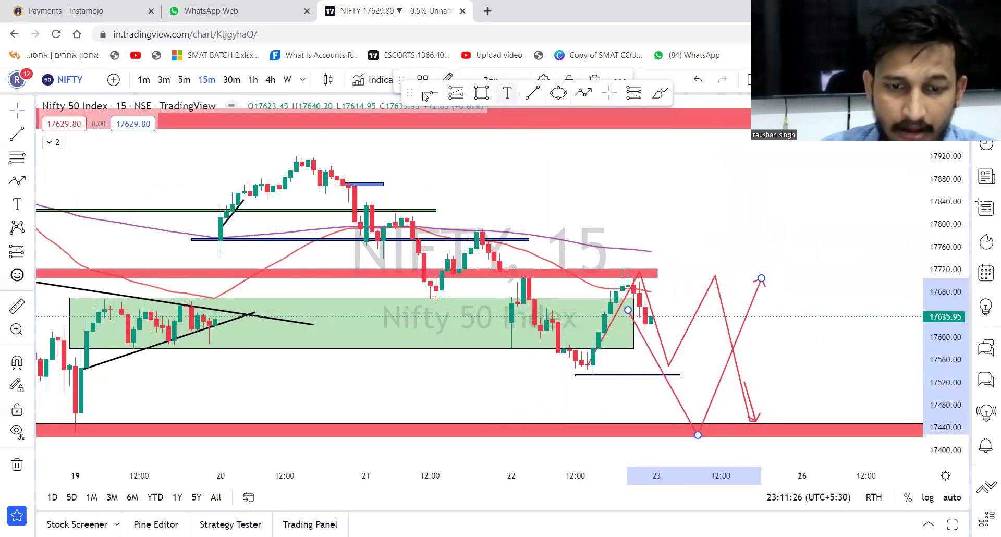
Recolour the path that rebounds from the lower red zone to green, moving the floating drawing toolbar out of the way.
drag(410, 93, 589, 118)
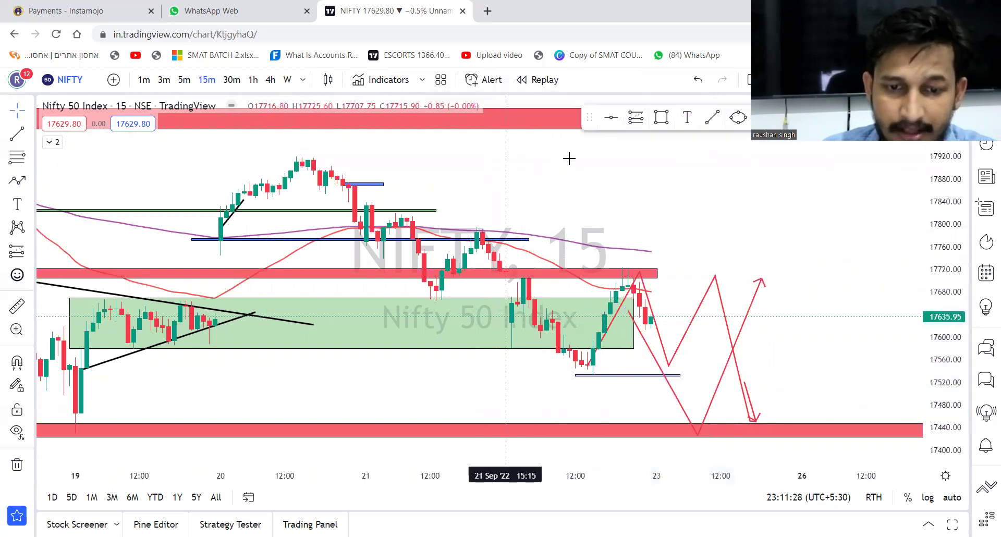
click(762, 281)
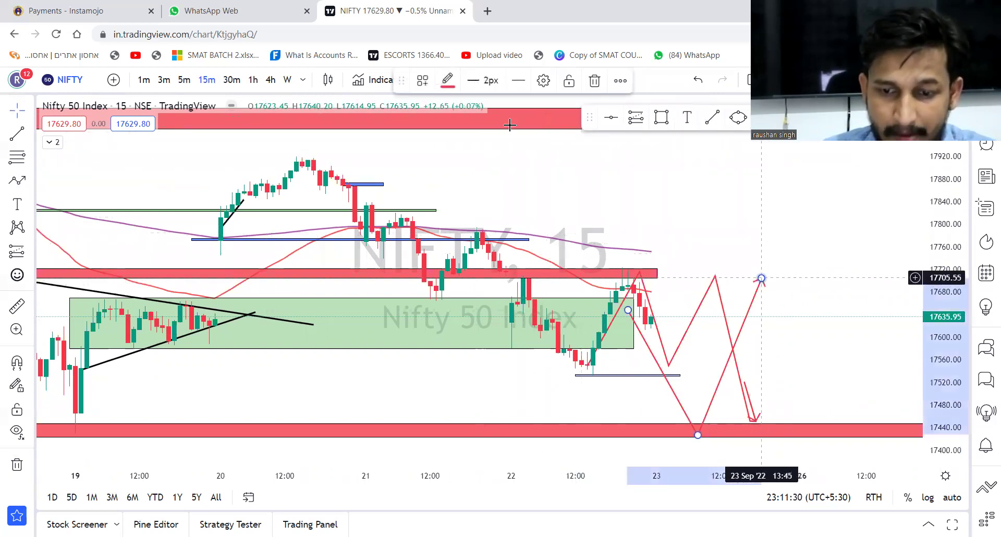
click(447, 79)
click(493, 124)
click(715, 233)
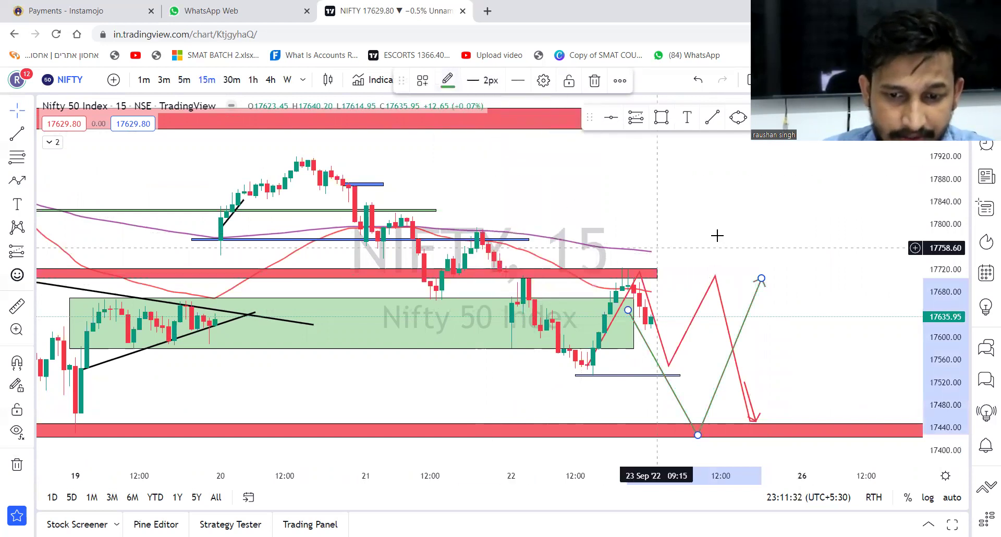
Draw a green zigzag path rising from about 17,671 through dips near 17,700 and 17,763 to about 17,829 at 11:00 on 23 September.
drag(726, 233, 691, 223)
drag(638, 262, 627, 305)
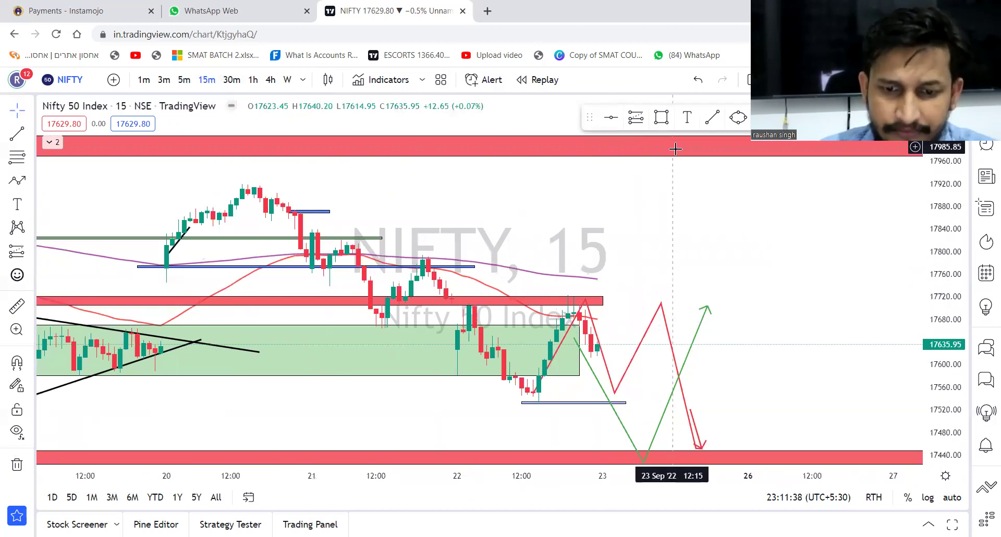
click(15, 180)
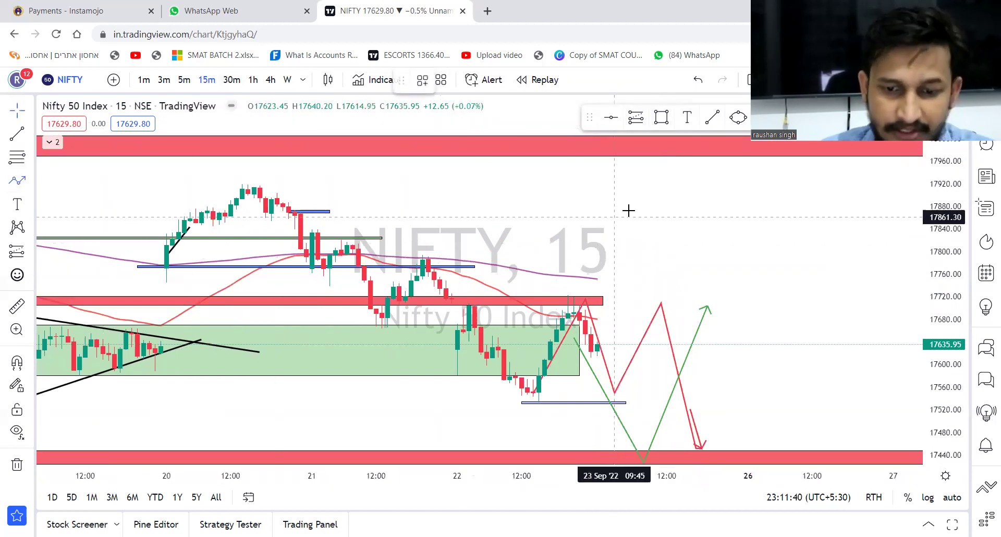
click(580, 324)
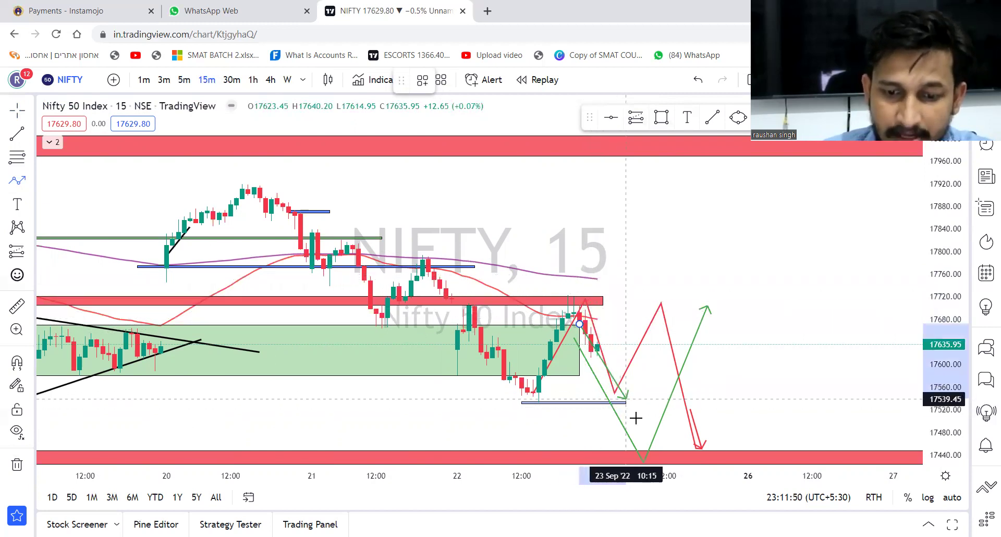
click(598, 290)
click(608, 307)
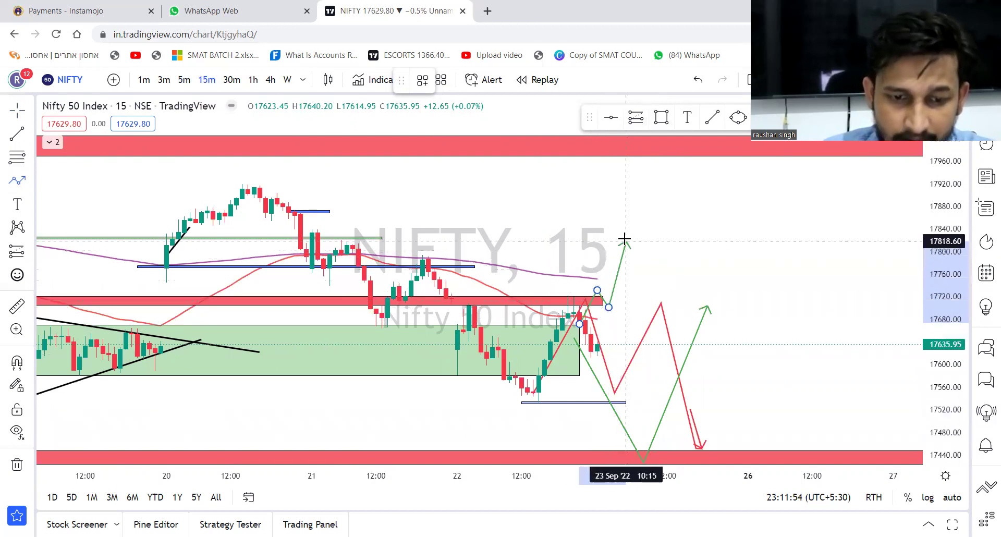
click(620, 261)
click(638, 272)
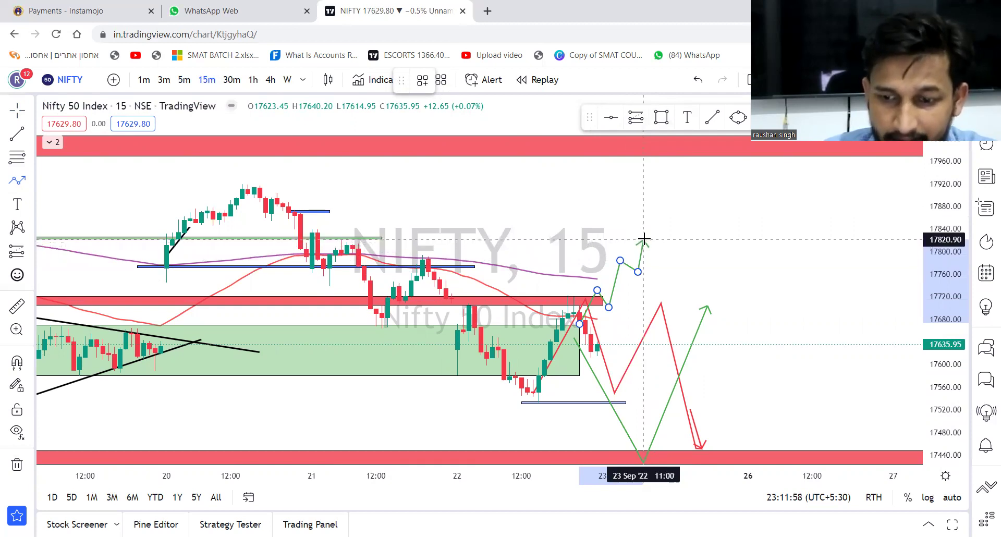
double_click(644, 235)
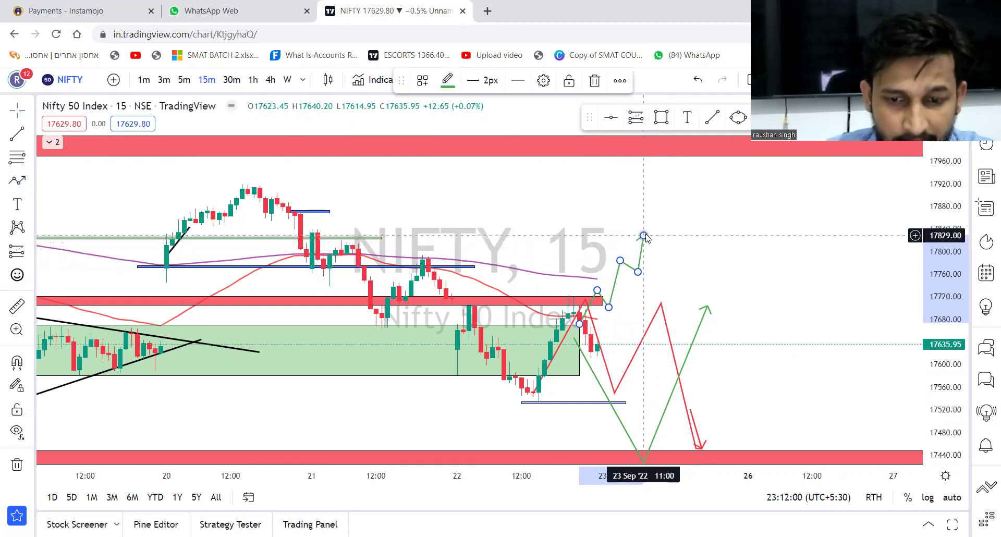
drag(724, 275, 758, 217)
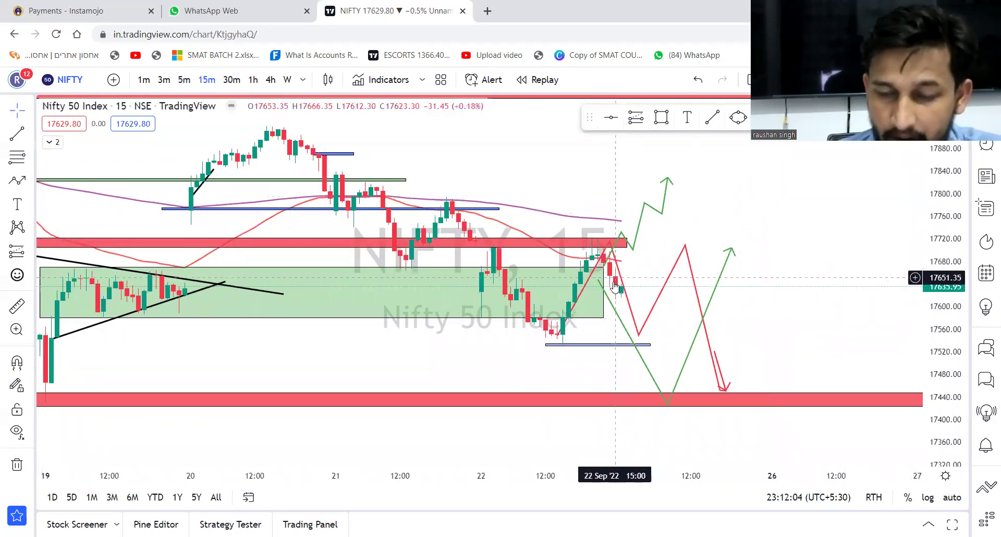
click(638, 335)
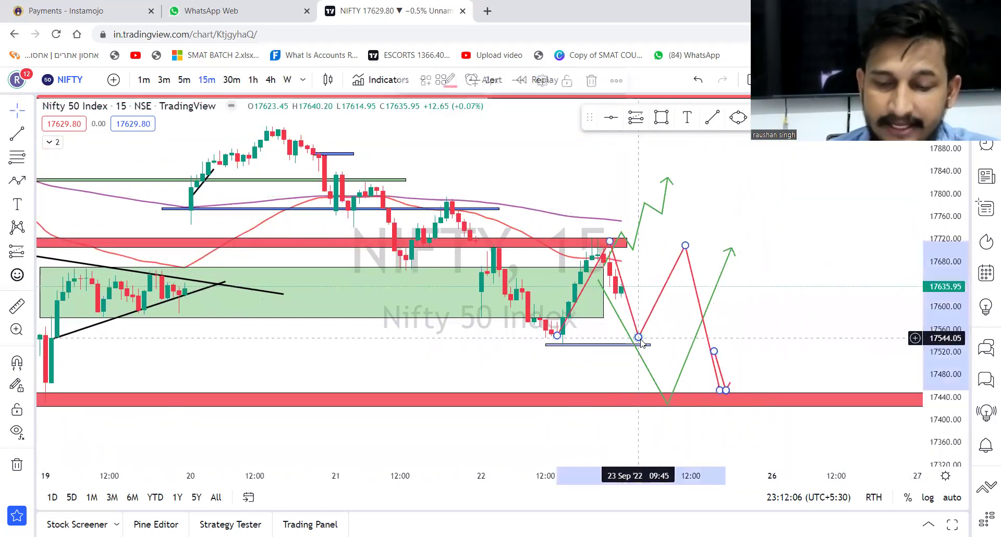
click(641, 344)
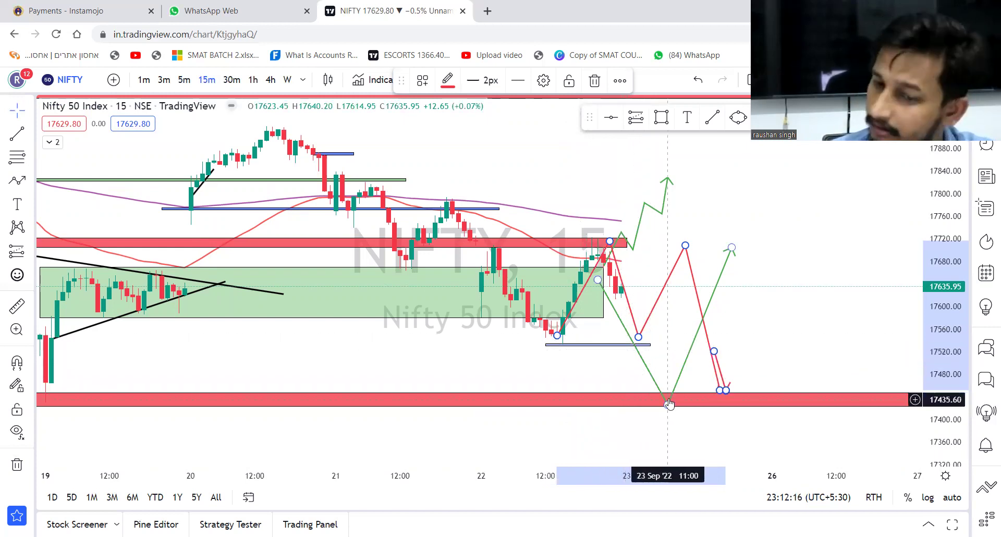
drag(632, 390, 730, 388)
drag(608, 361, 576, 363)
scroll(570, 331, right, 5)
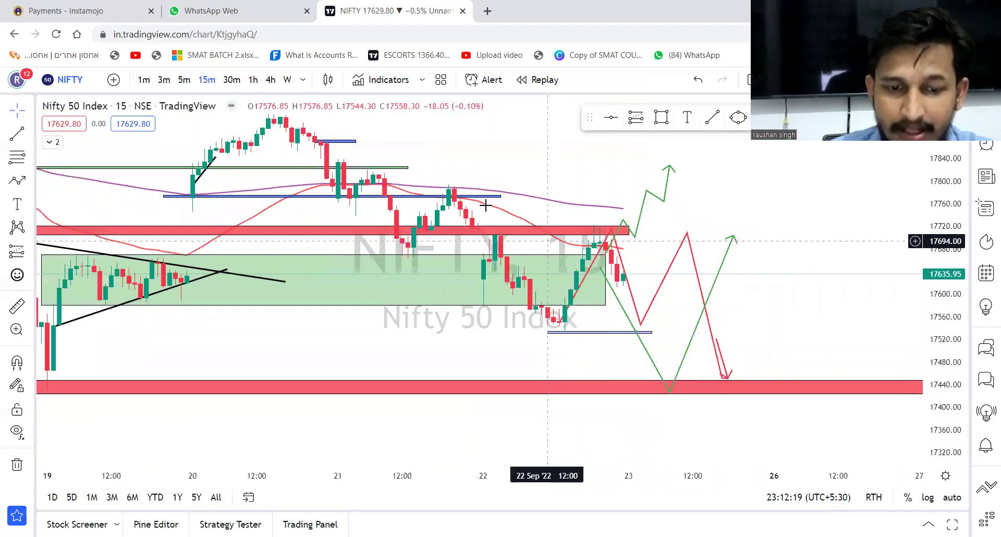
Switch the Nifty chart to the 1-hour interval and hide the drawings while keeping the indicators shown.
click(254, 80)
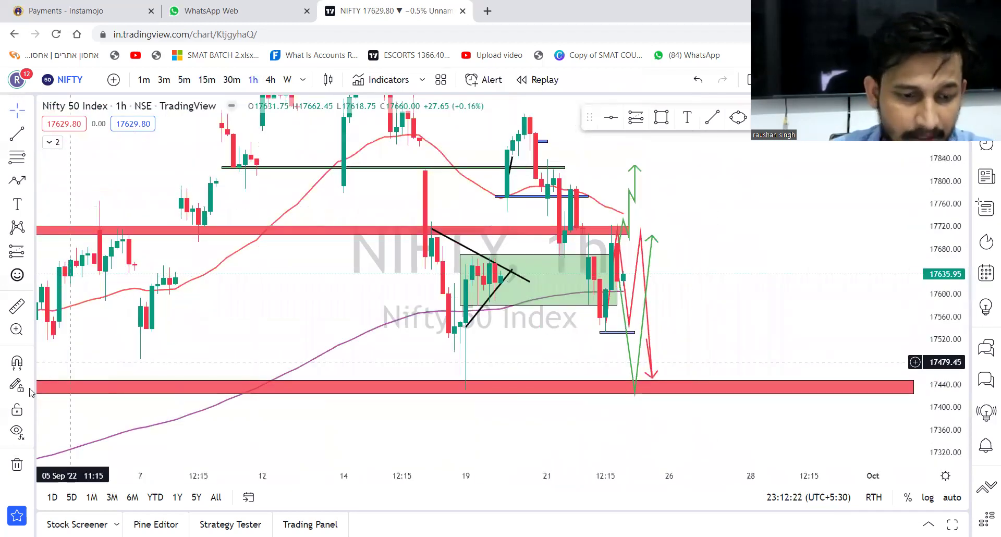
click(26, 434)
click(86, 453)
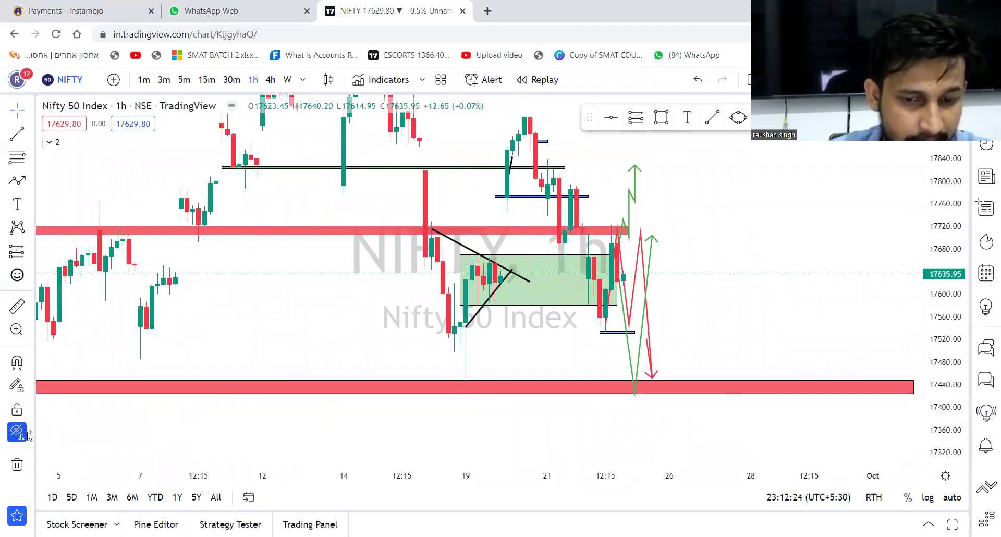
click(29, 436)
click(71, 431)
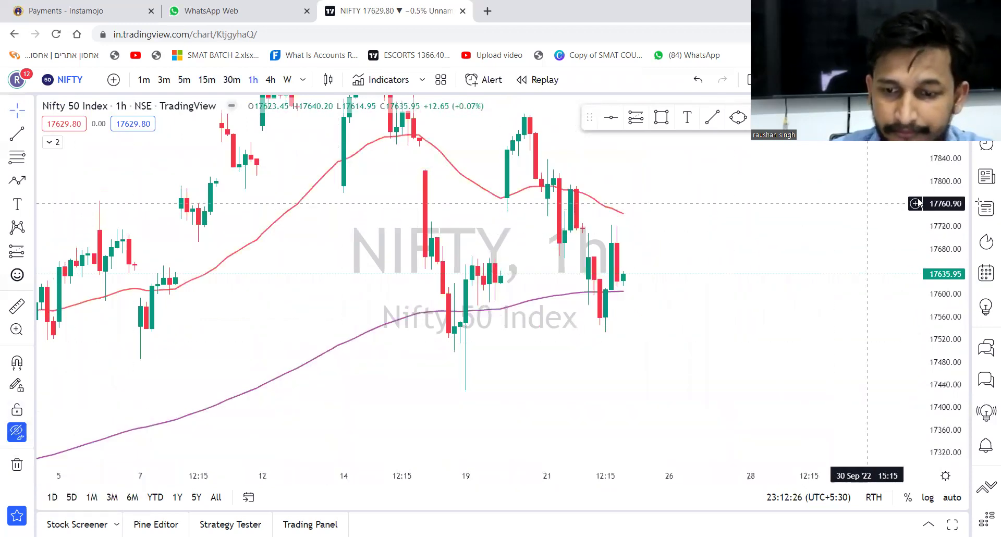
click(30, 435)
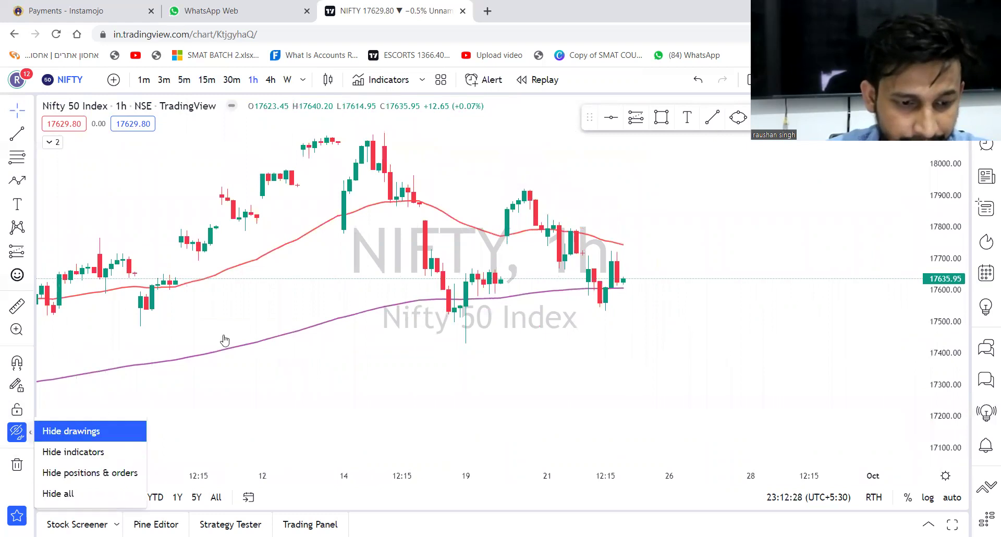
Move the Nifty chart through the 4-hour interval to the 1-day interval.
click(270, 82)
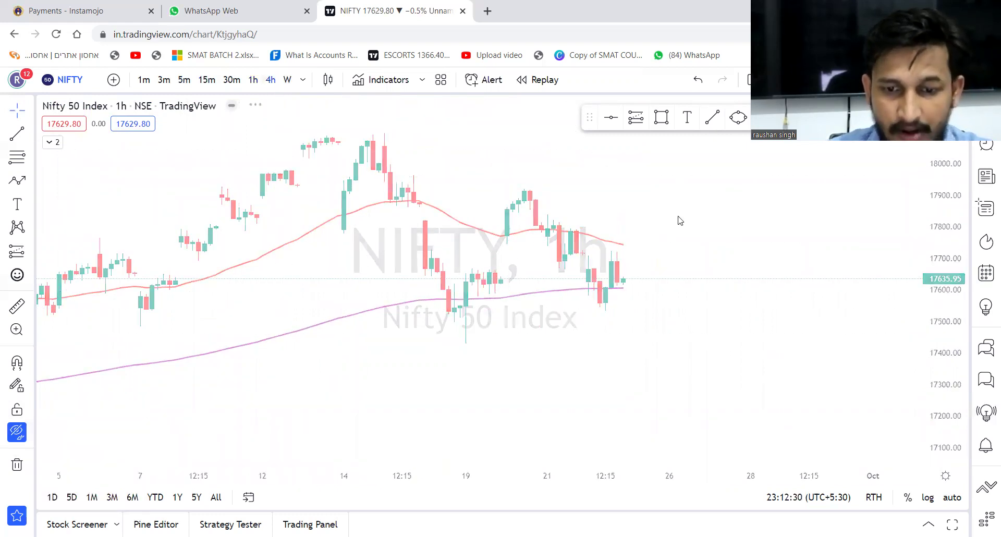
click(302, 79)
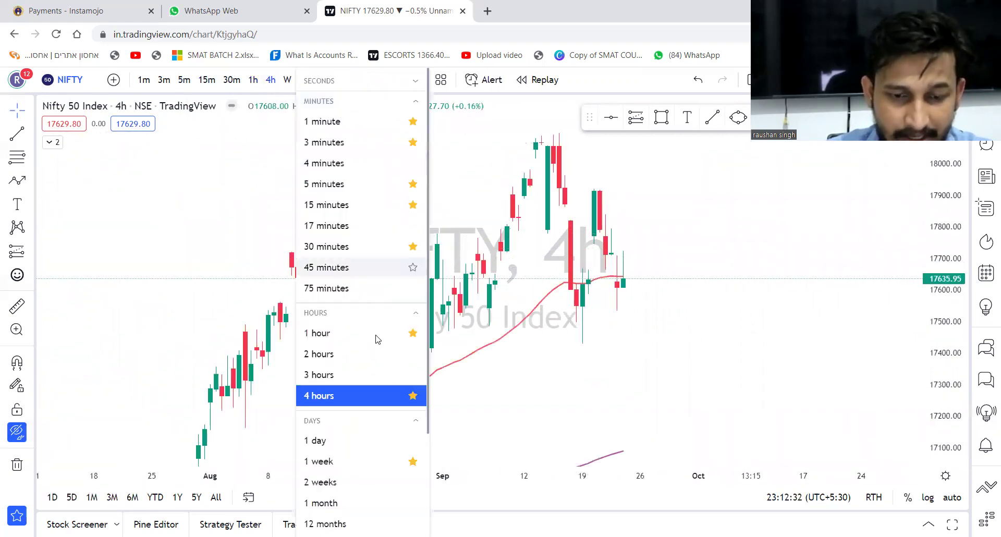
click(351, 443)
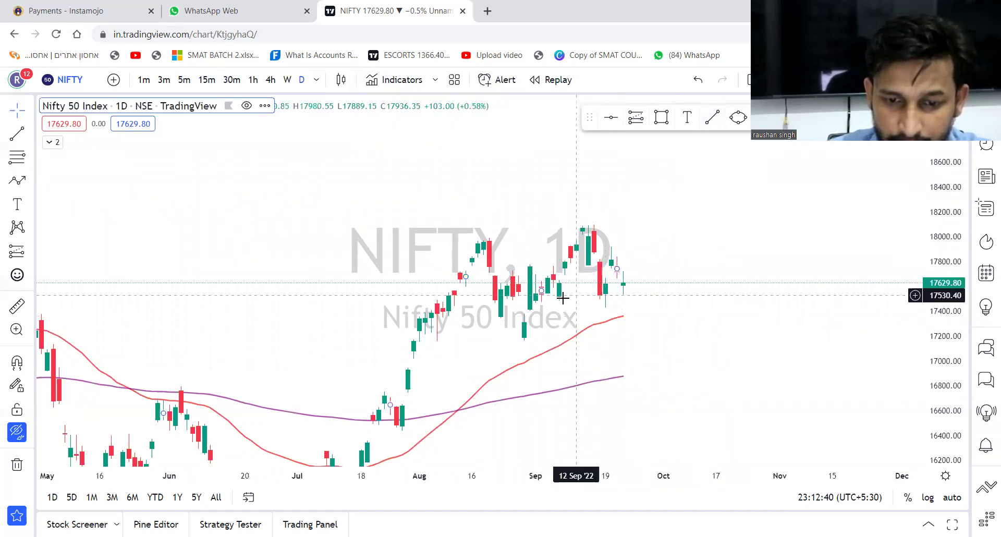
Draw a trial trend line from about 17,300 on 23 August to about 17,798 on 28 September, remove it and hide the drawings again.
click(500, 324)
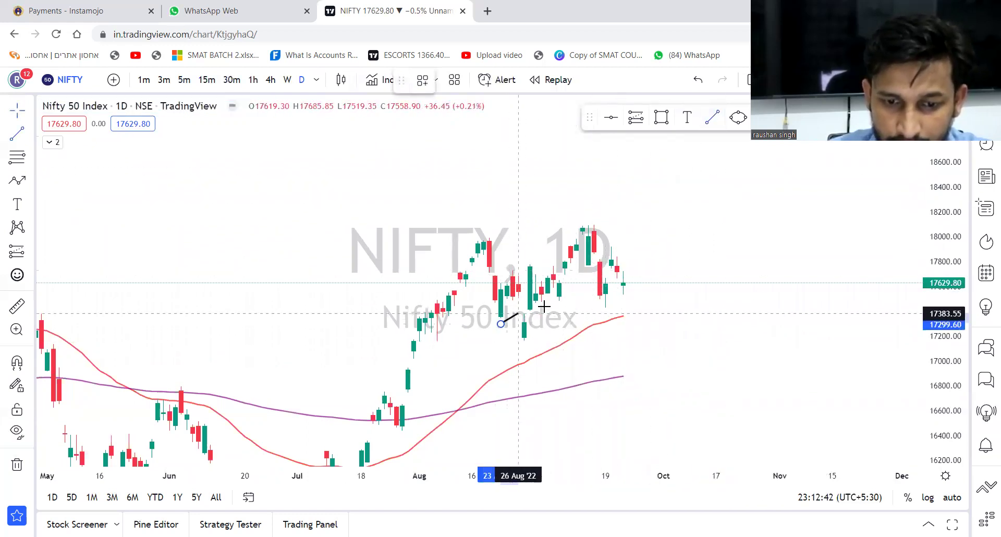
click(645, 264)
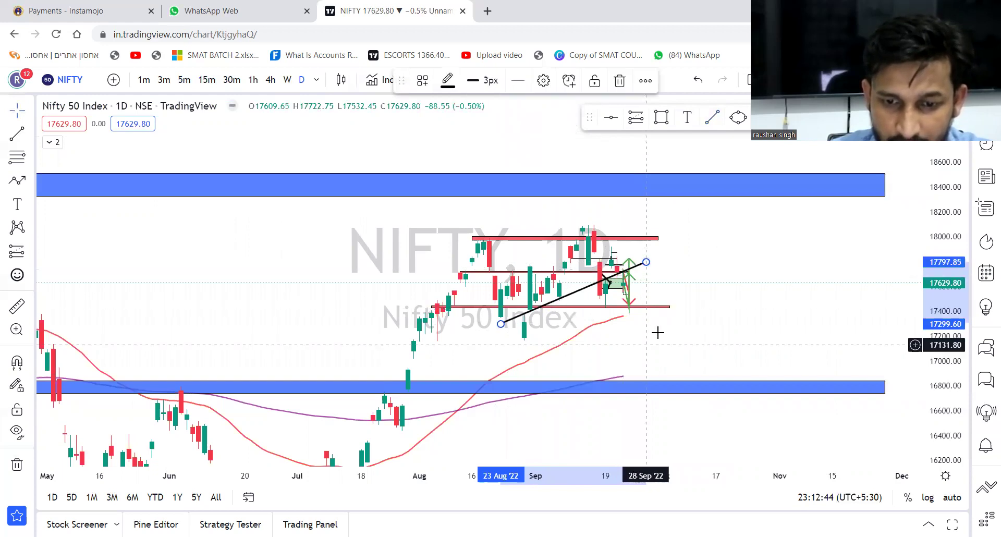
click(516, 317)
key(Escape)
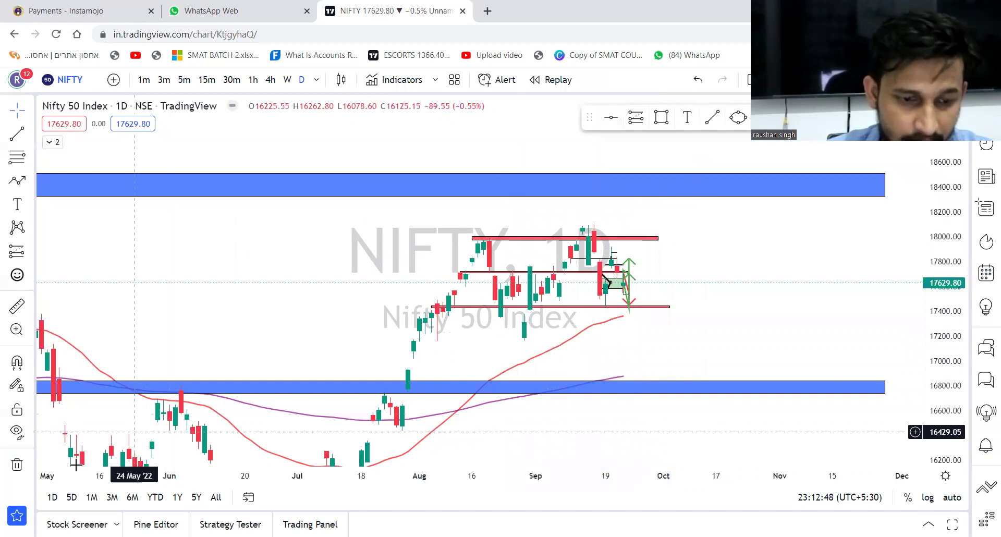
click(16, 432)
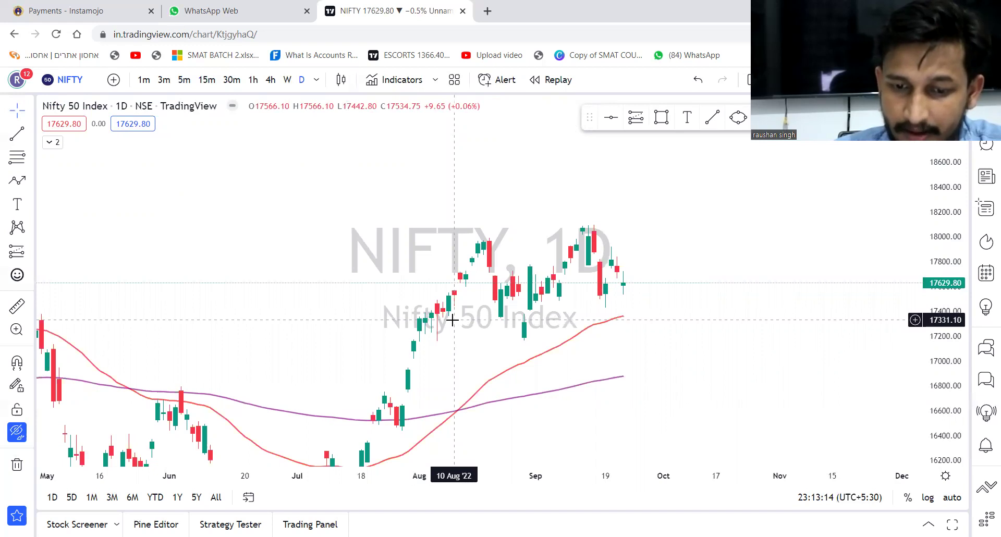
Switch to the Bank Nifty chart and set it to the 4-hour interval with a stretched price scale.
drag(481, 377, 461, 365)
key(Down)
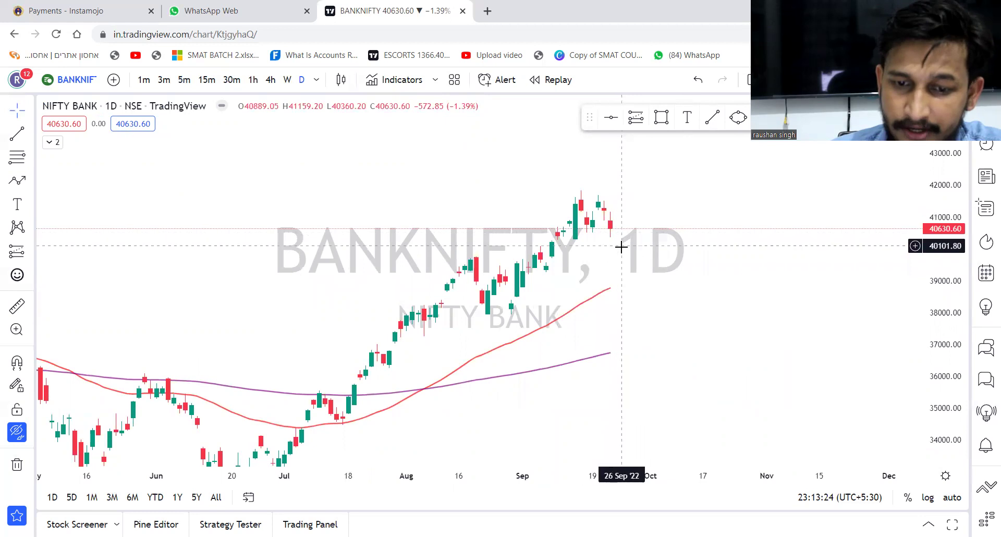
click(271, 80)
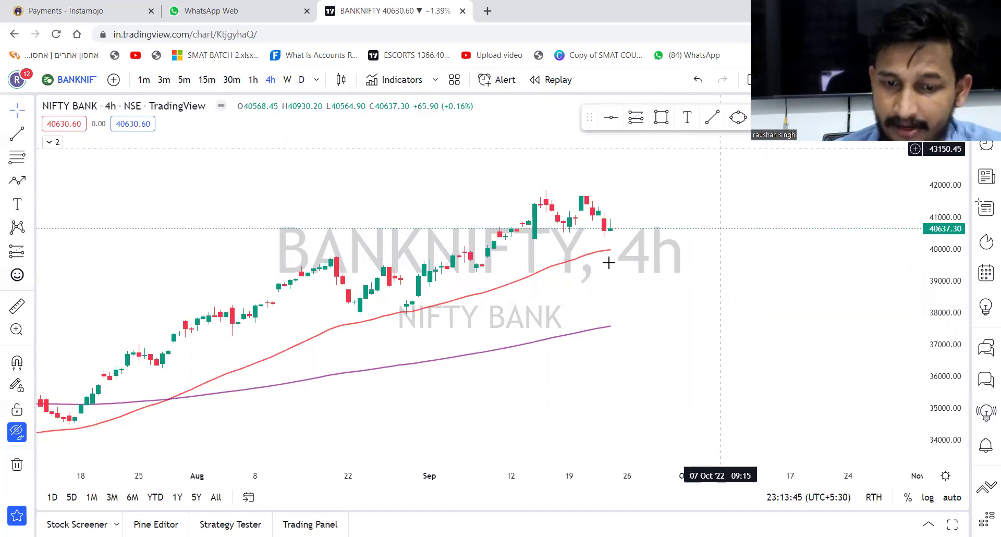
drag(949, 376, 953, 290)
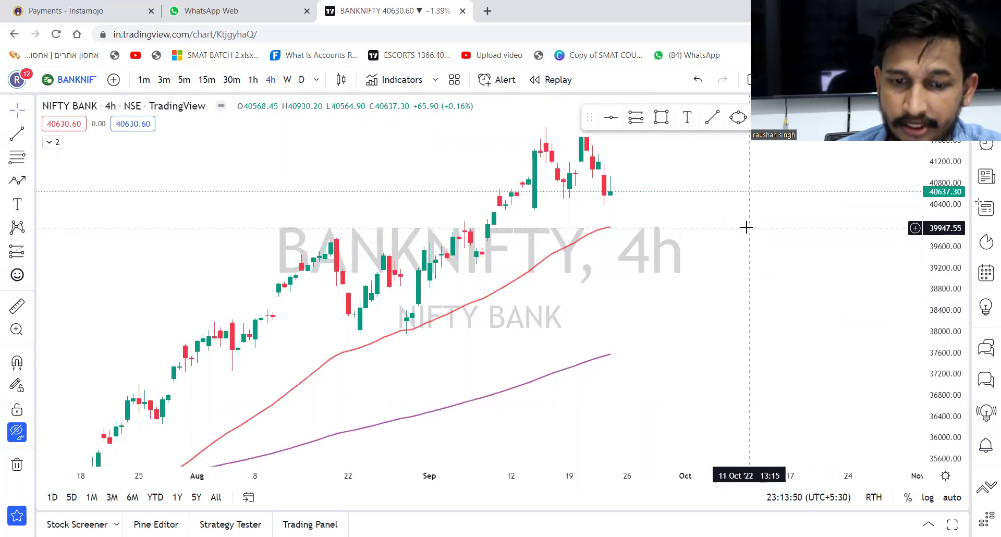
Examine Bank Nifty against its moving averages on the daily, 1-hour and 15-minute intervals.
click(288, 81)
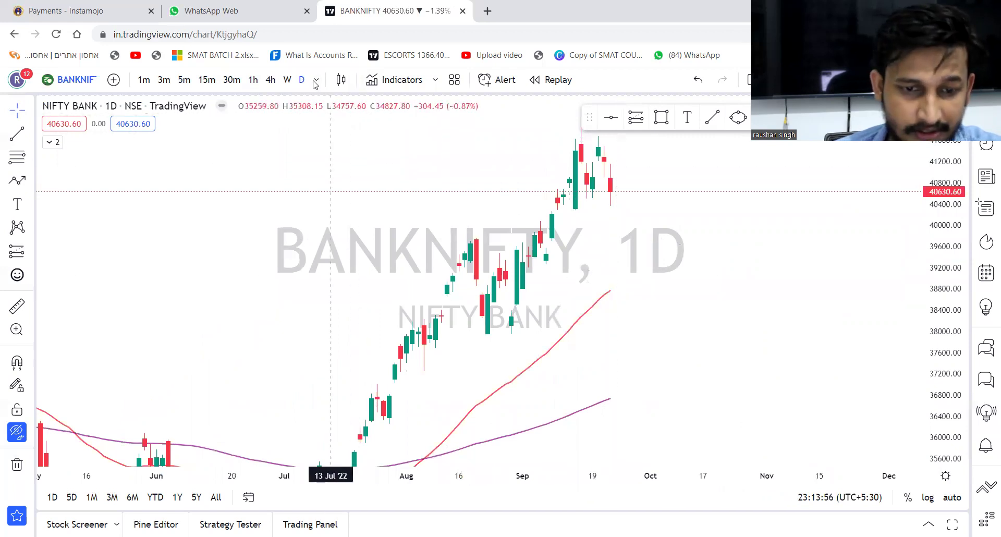
click(250, 82)
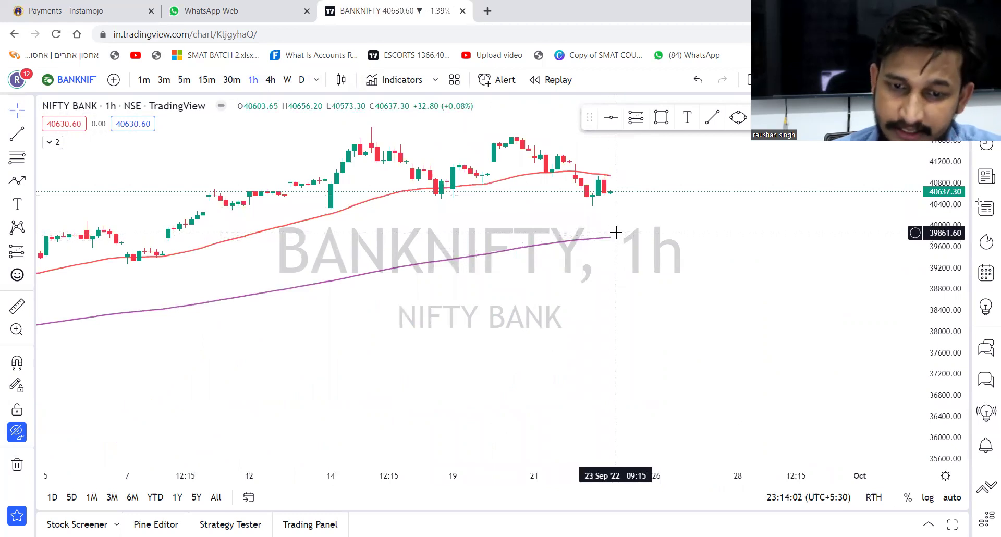
drag(621, 196, 632, 271)
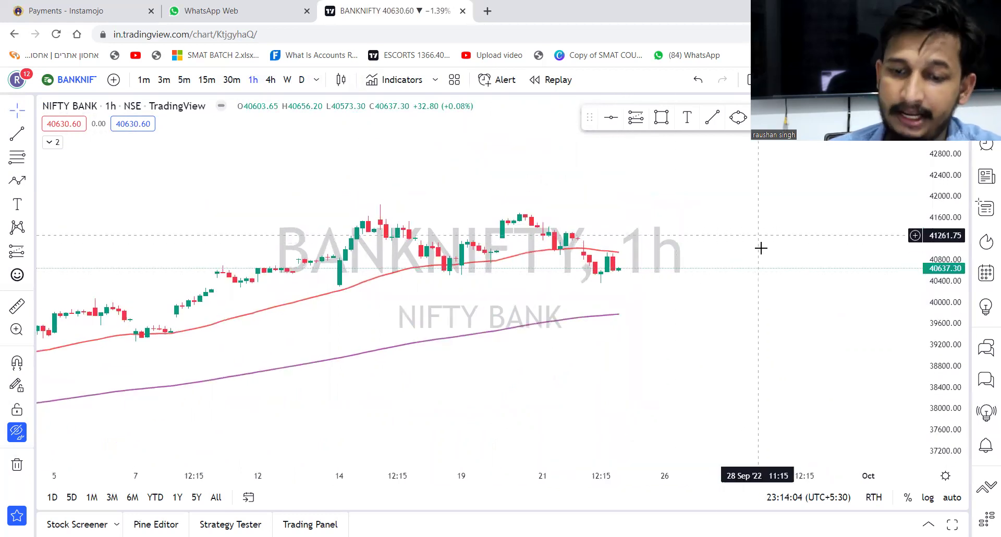
drag(946, 412, 946, 292)
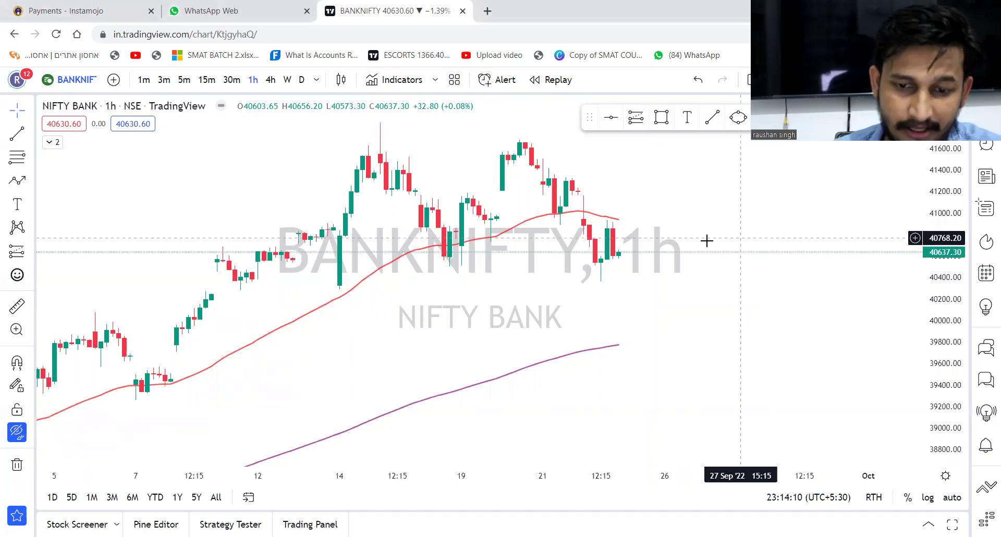
click(216, 83)
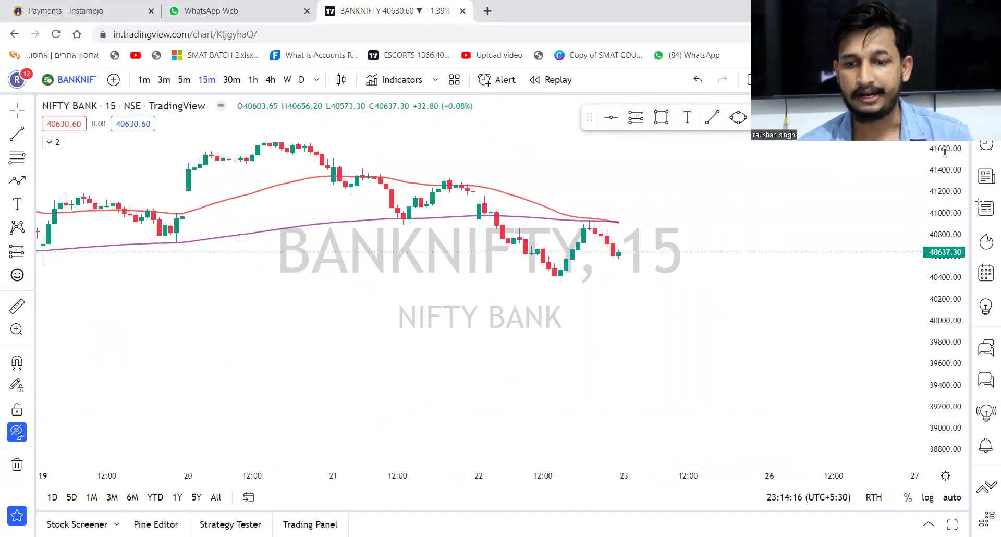
drag(950, 191, 950, 224)
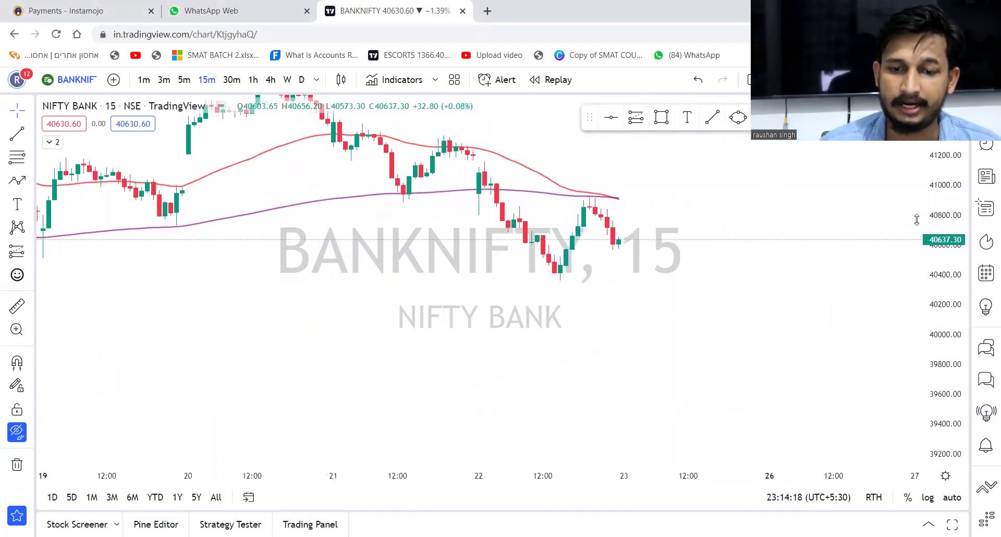